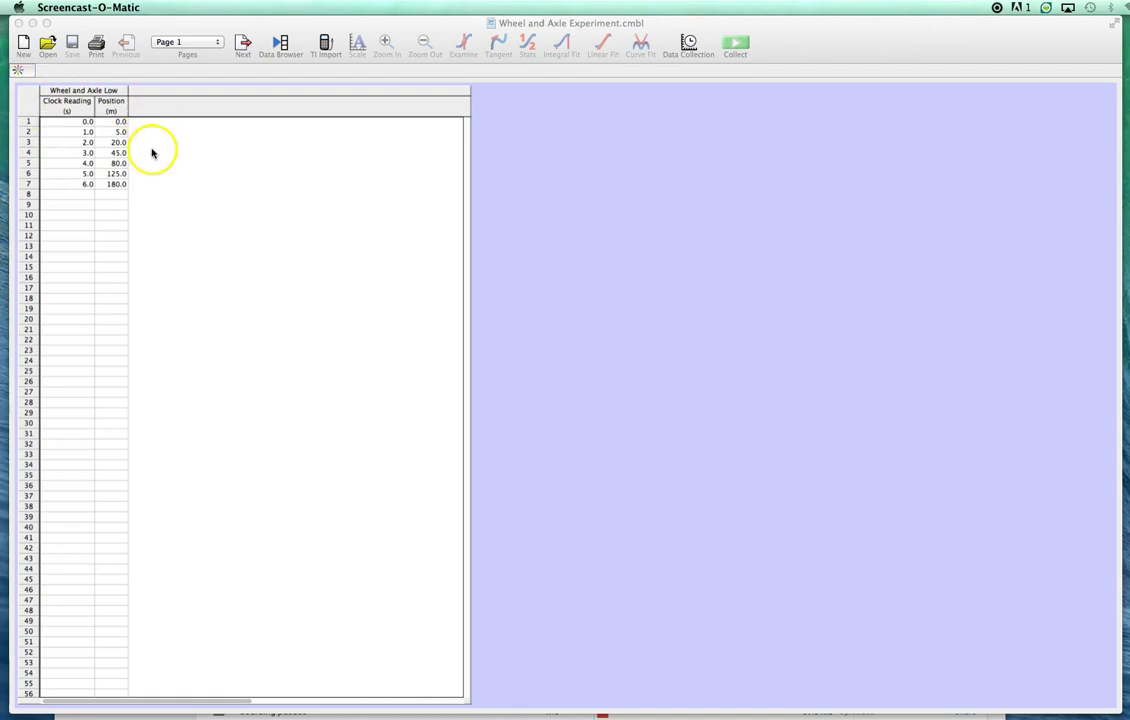
Move to Page 2's Position vs. Clock Reading graph and trace coordinates along its fitted curve
click(240, 47)
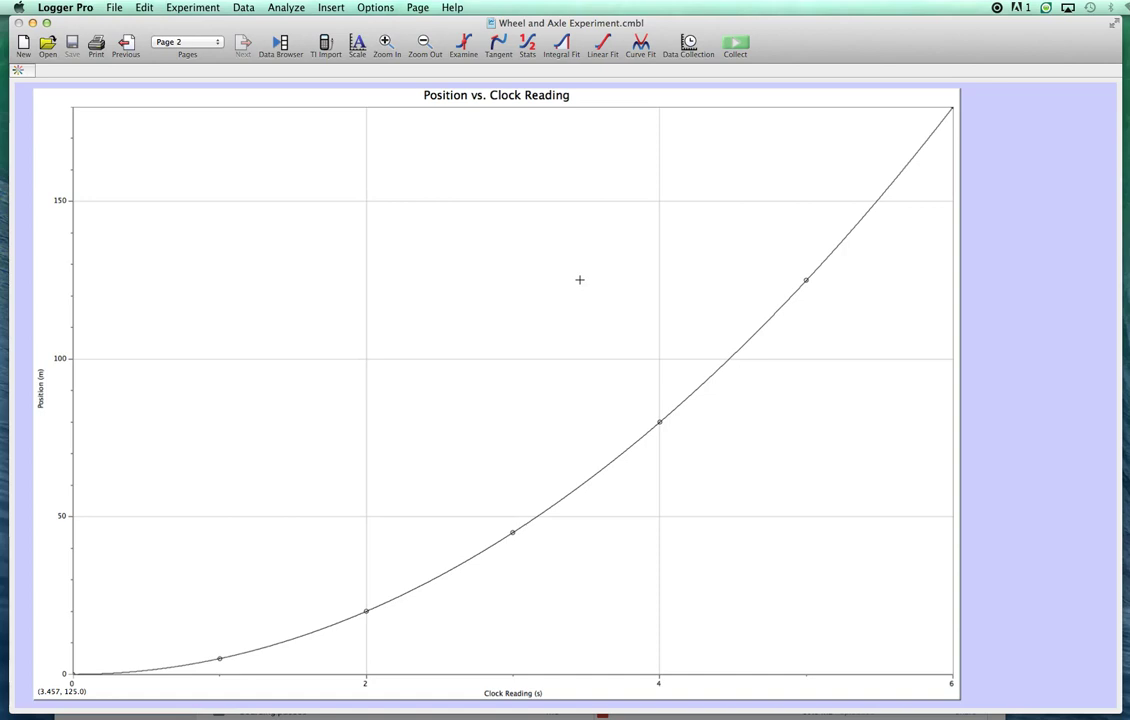
drag(588, 171, 157, 652)
drag(157, 652, 618, 470)
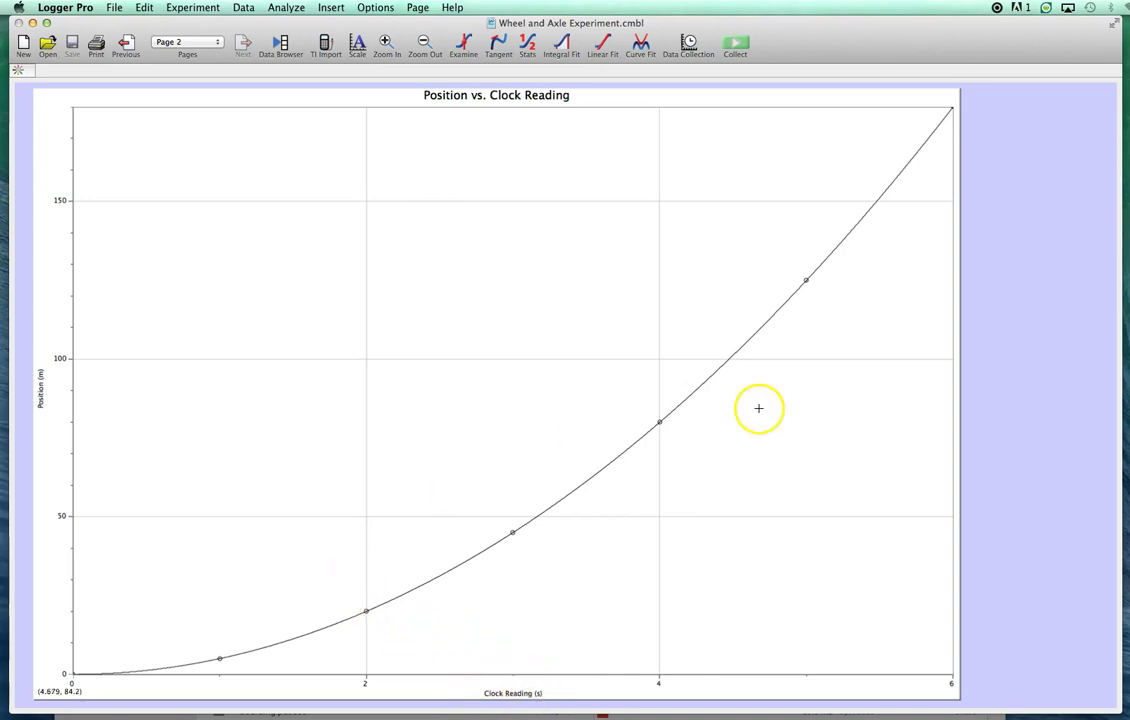
Return to the Page 1 data table and start a new calculated column from the Data menu
click(126, 43)
click(266, 204)
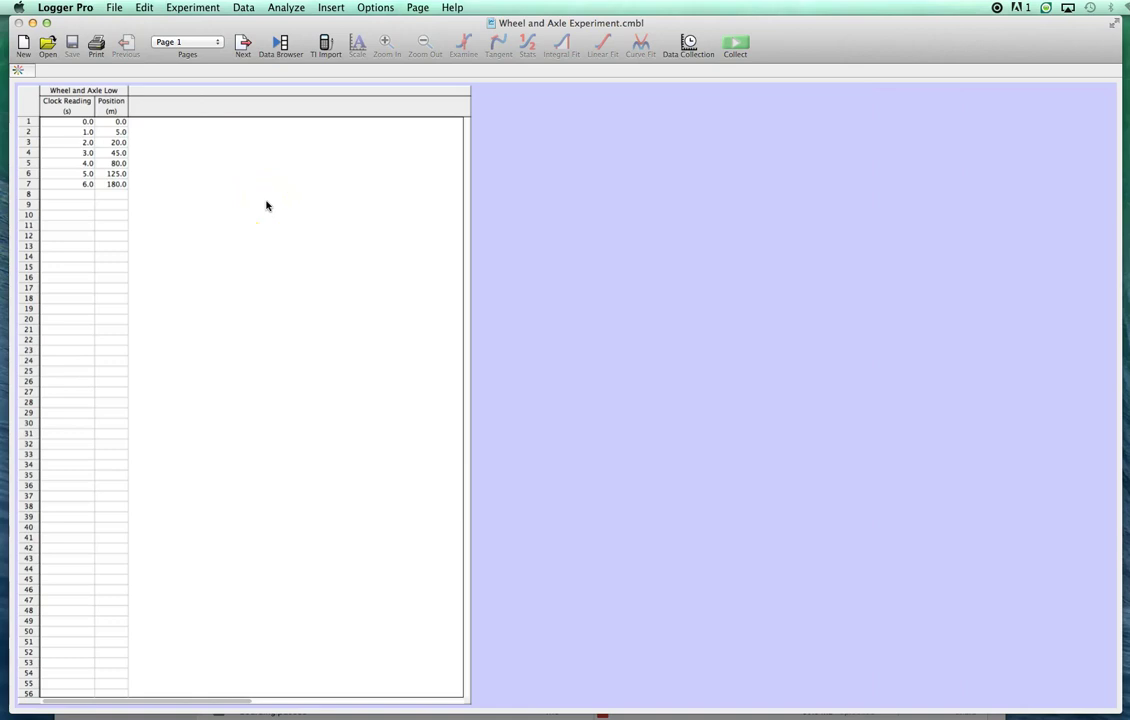
click(222, 202)
click(244, 8)
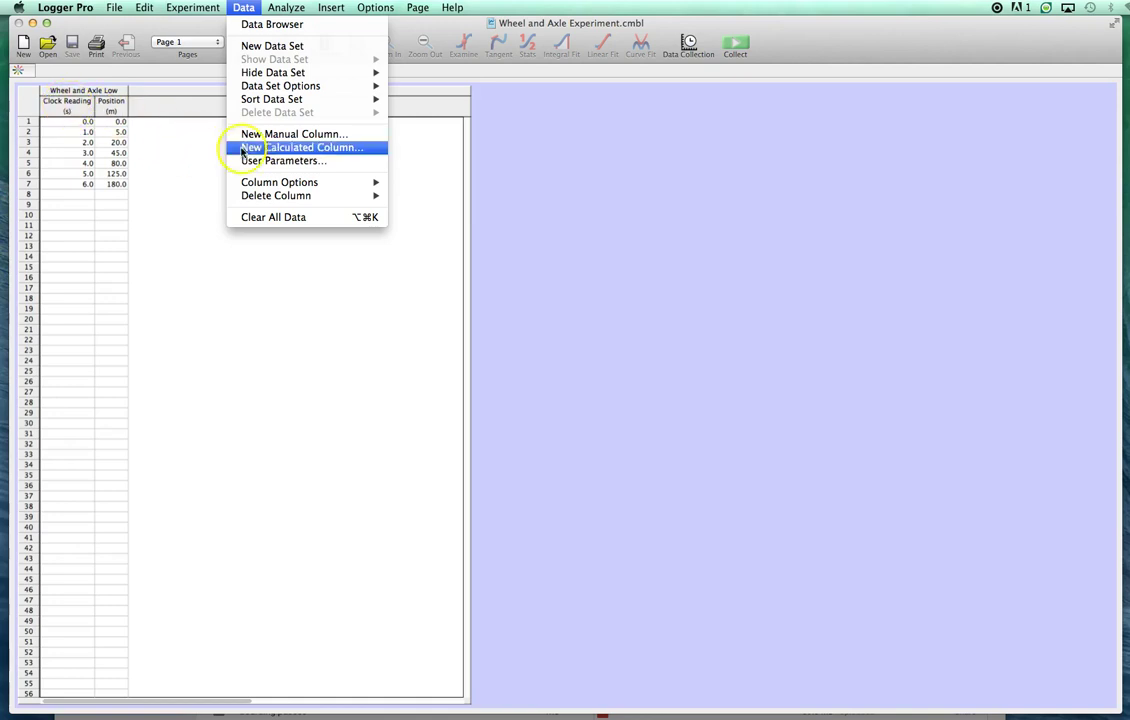
click(304, 148)
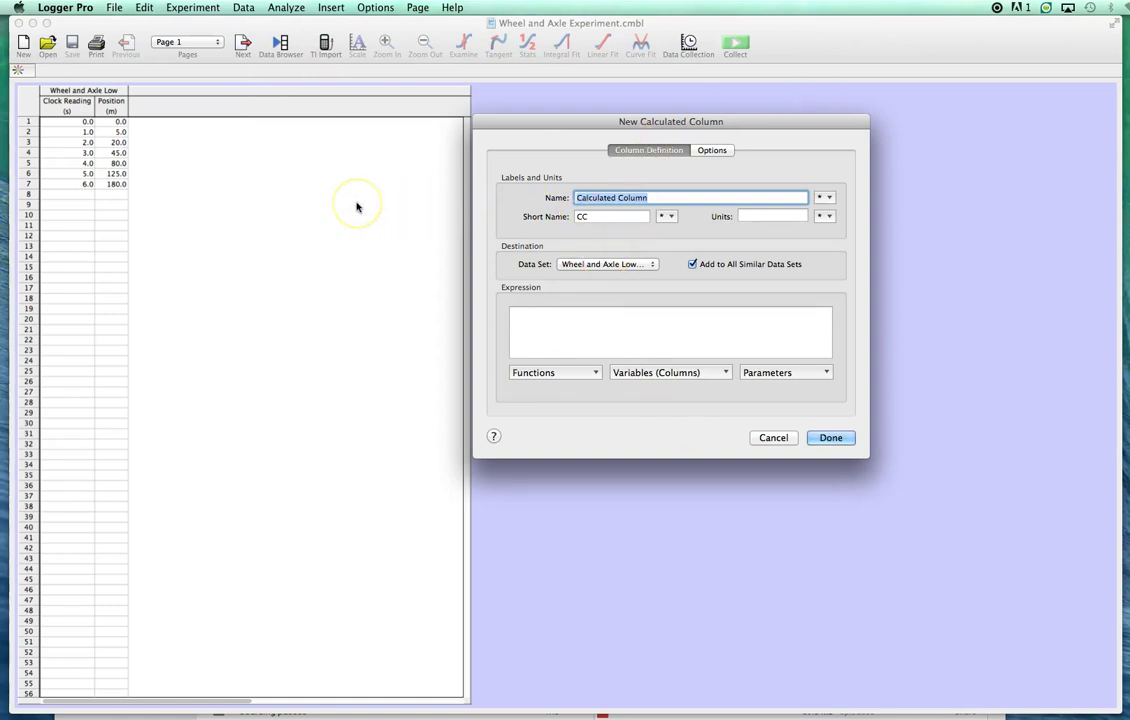
Name the column 'Clock Reading²' using a superscript 2 from the special characters
text(C)
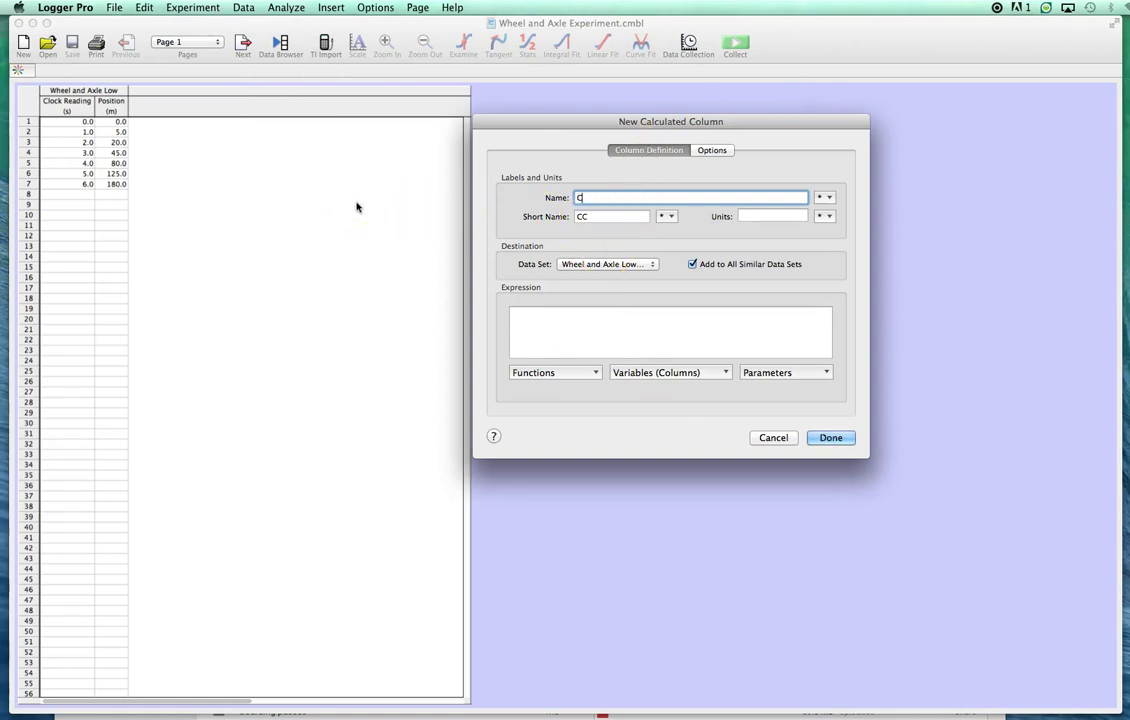
text(lock Reading)
click(824, 199)
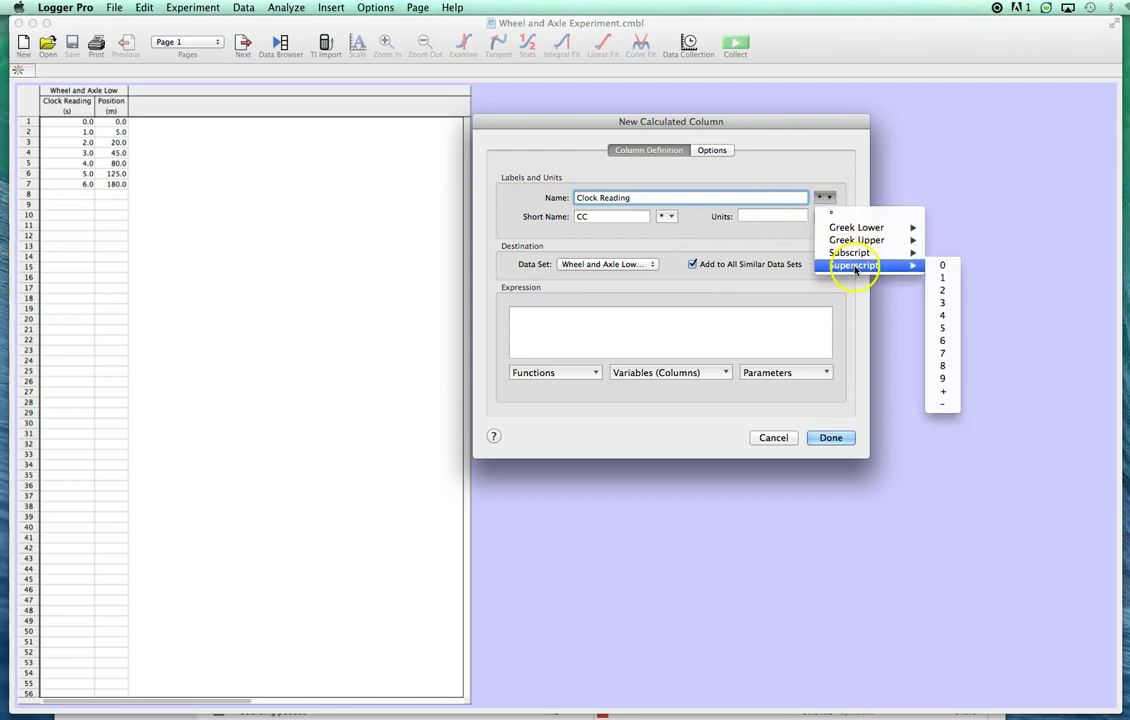
mouse_move(864, 256)
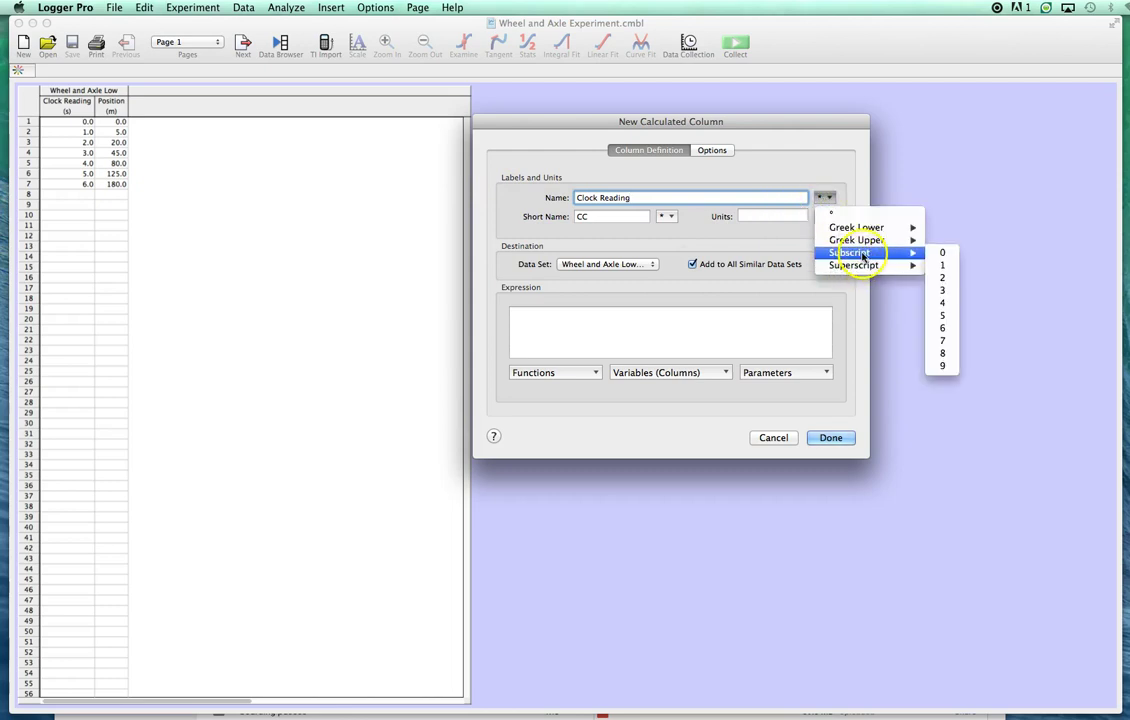
click(942, 280)
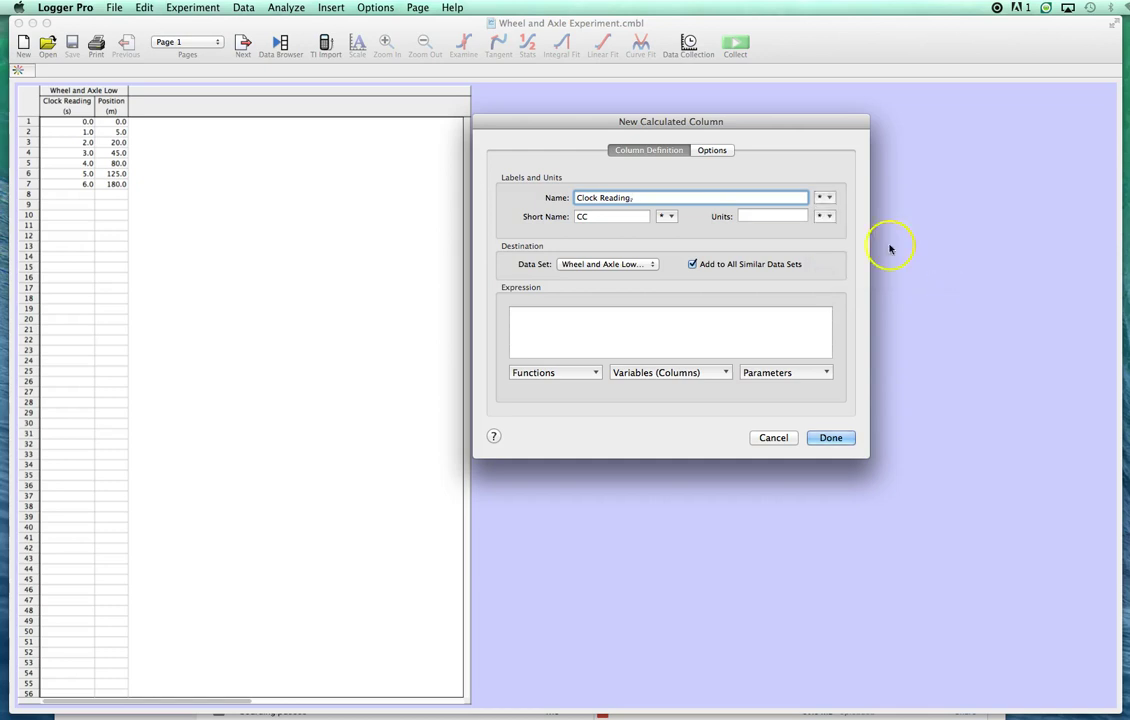
click(824, 197)
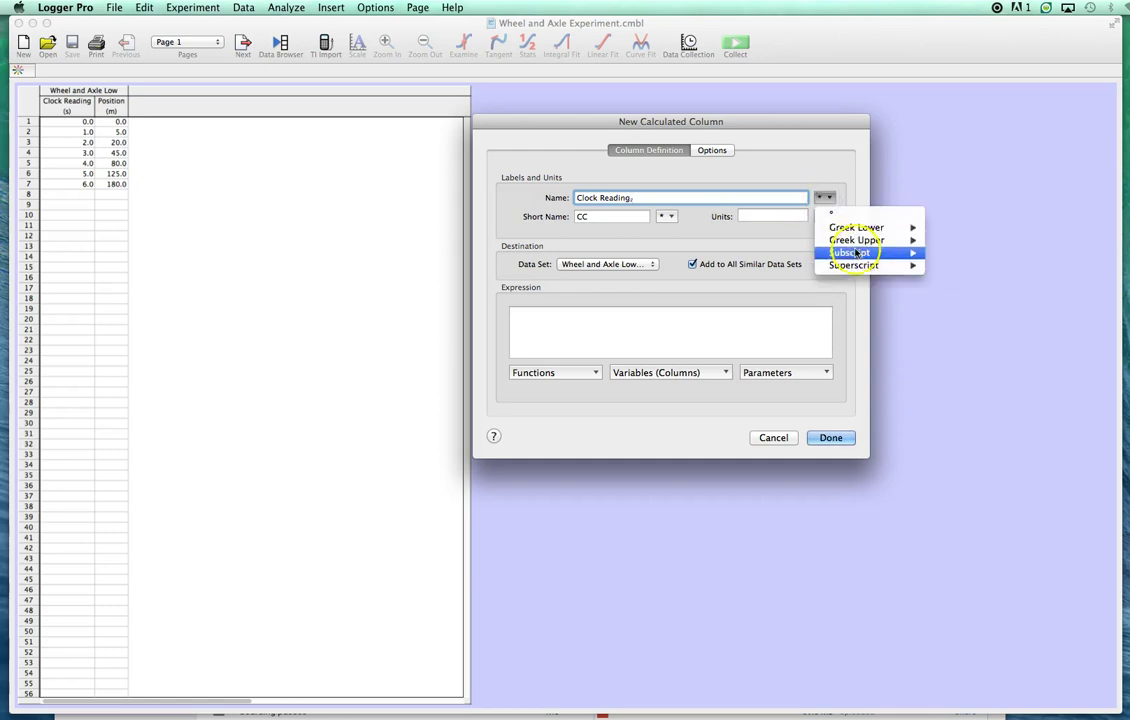
mouse_move(860, 268)
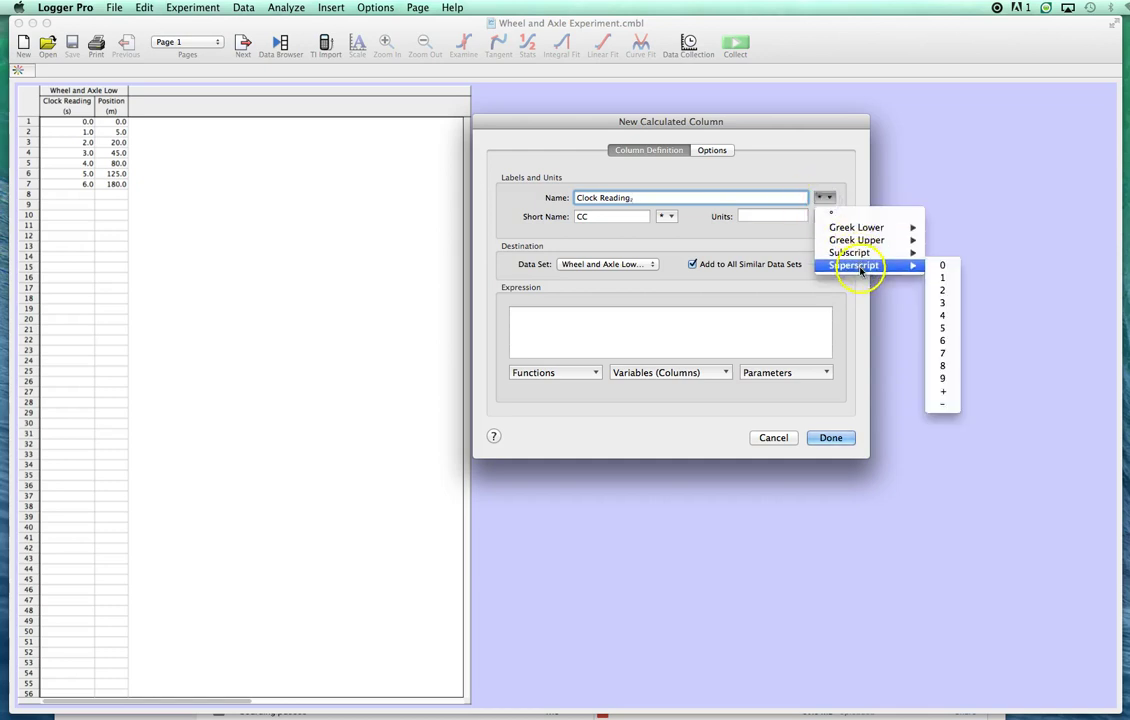
click(940, 291)
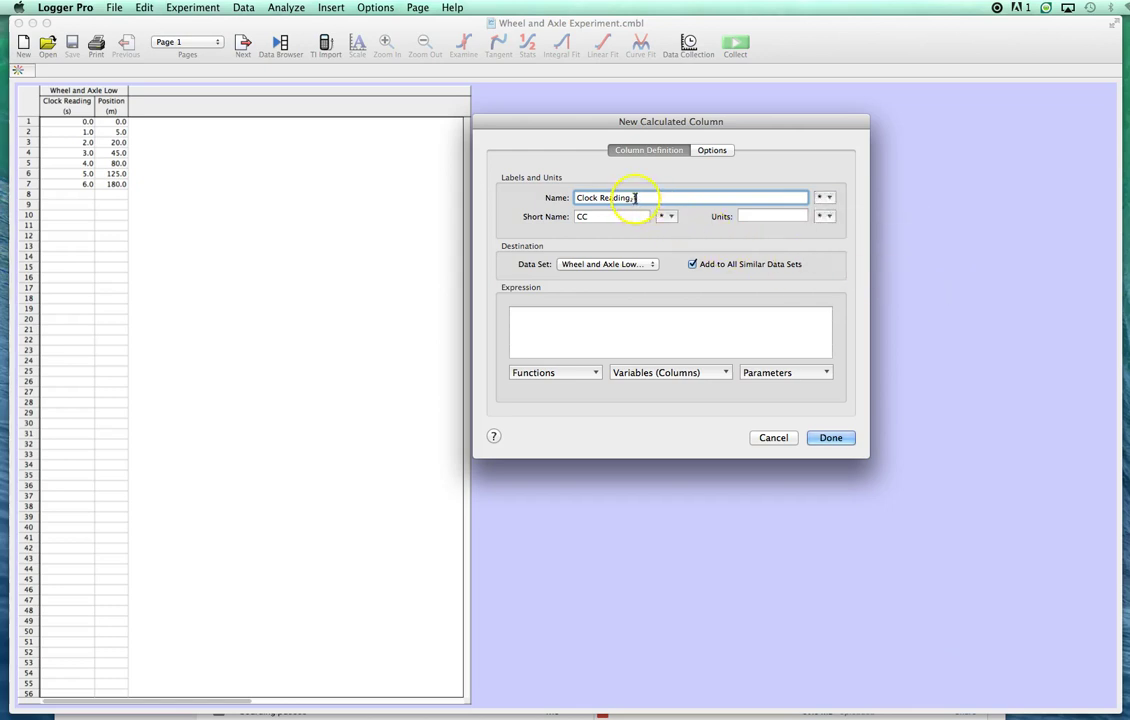
key(Left)
key(BackSpace)
Set the short name to t² and the units to s²
key(Tab)
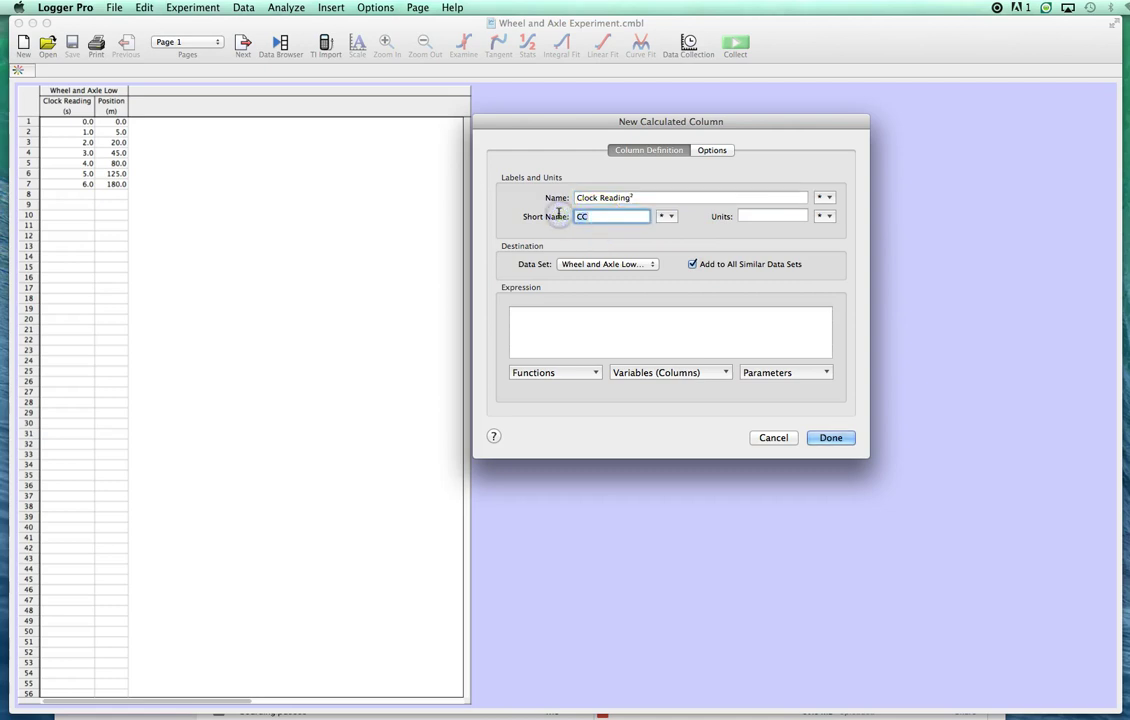
text(t)
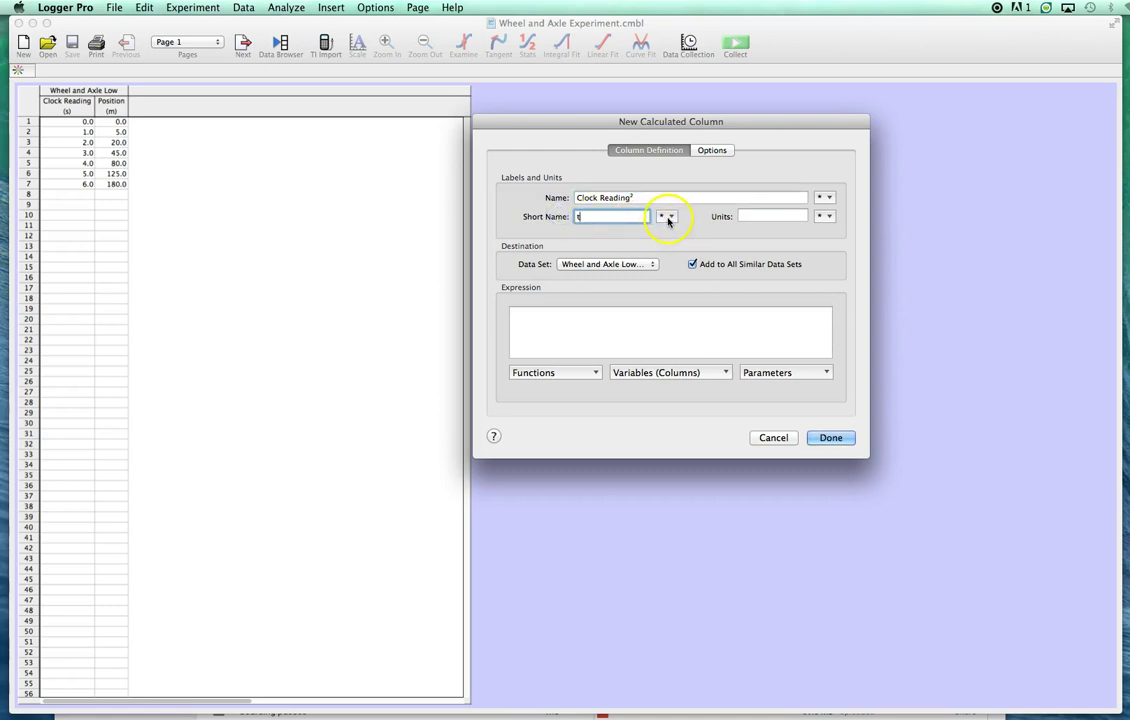
click(667, 220)
mouse_move(709, 284)
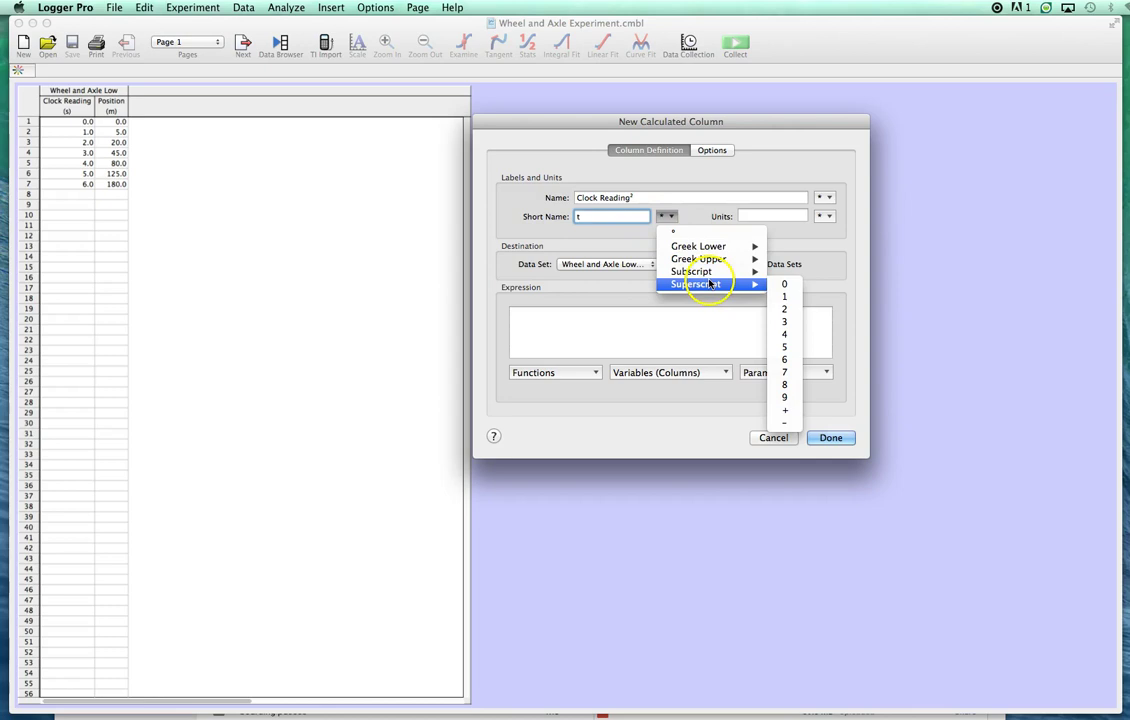
click(787, 307)
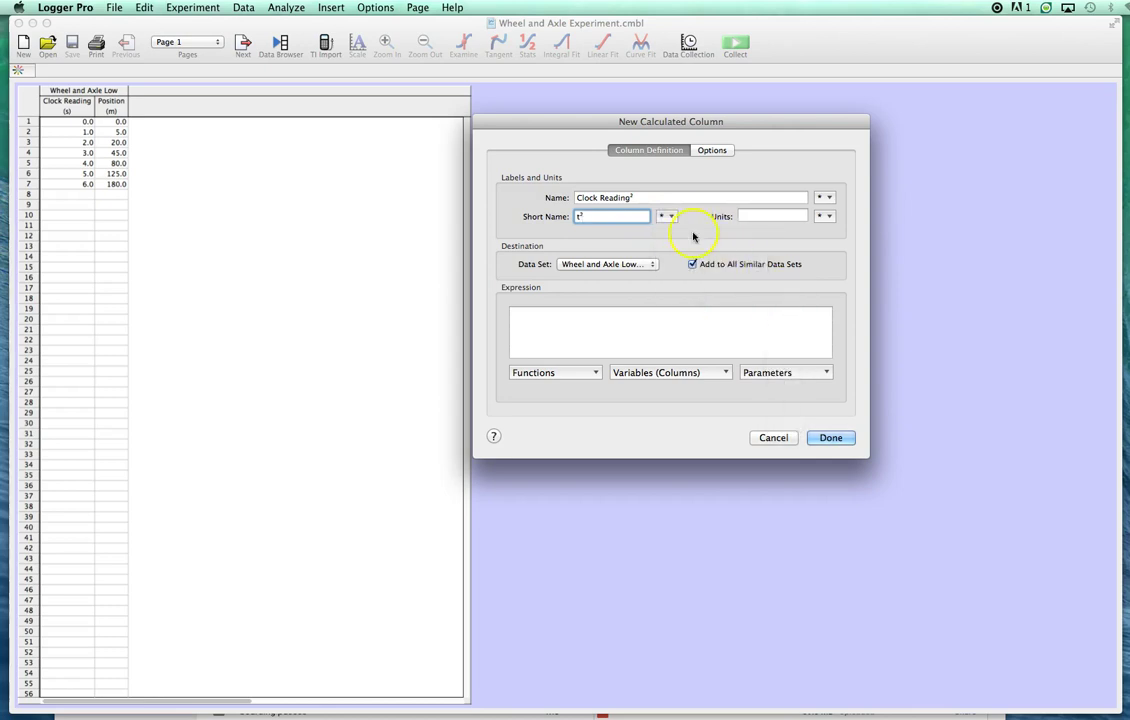
click(745, 216)
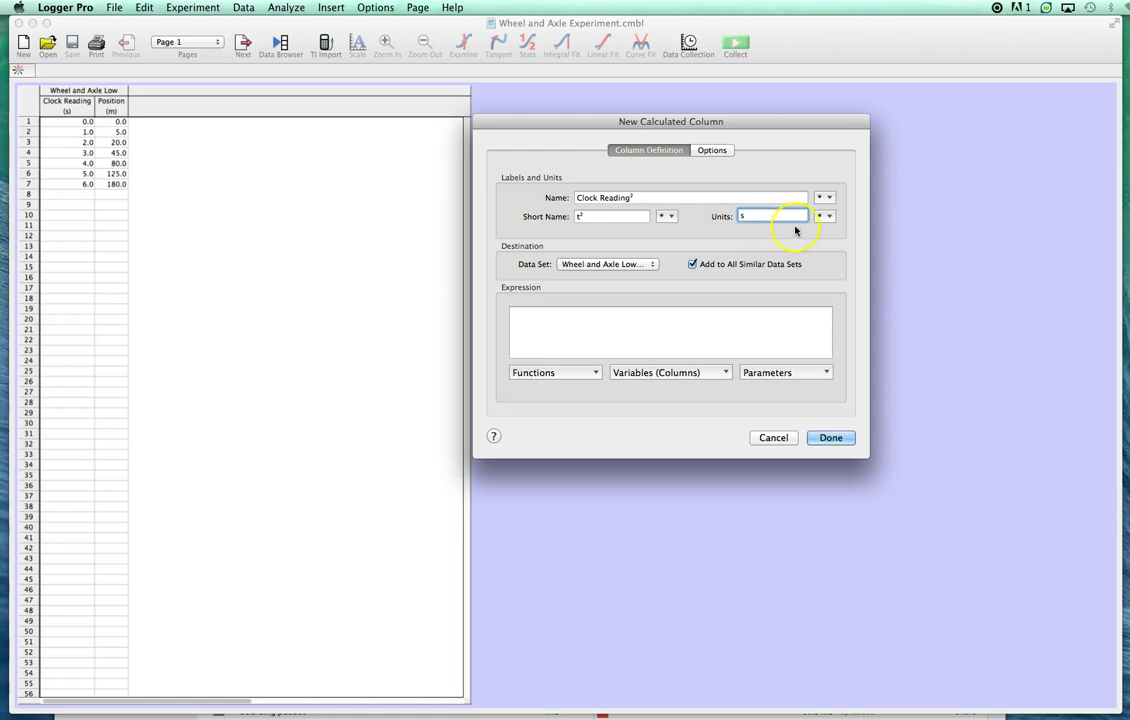
click(830, 217)
mouse_move(858, 284)
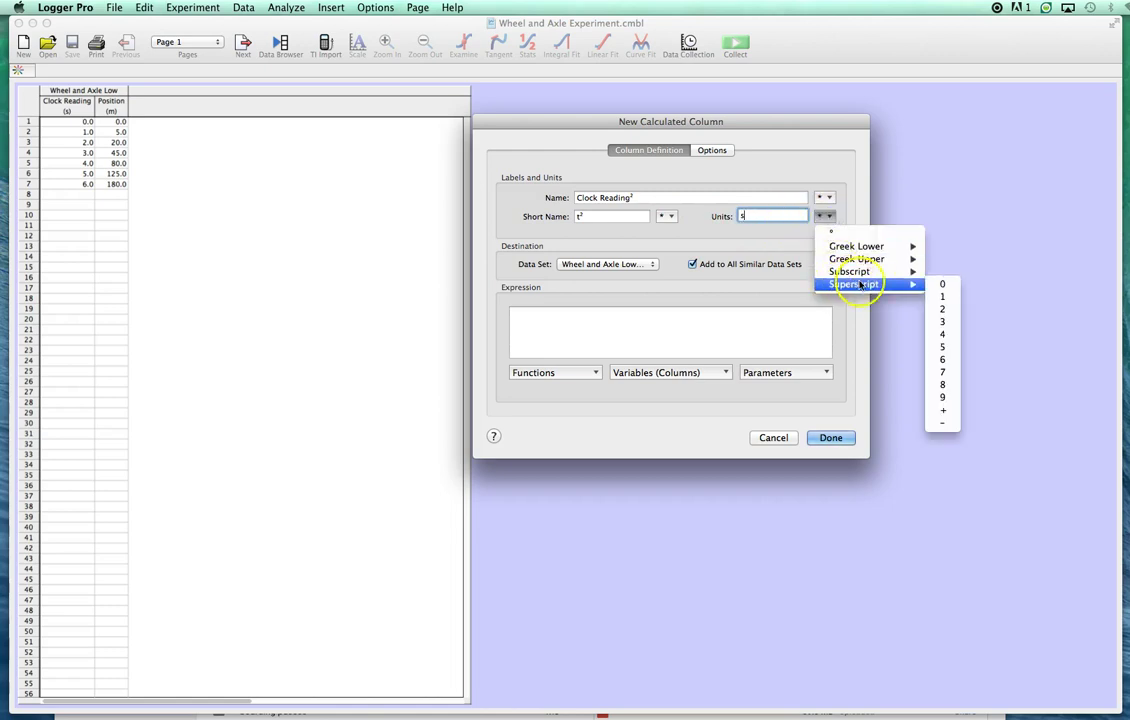
click(944, 311)
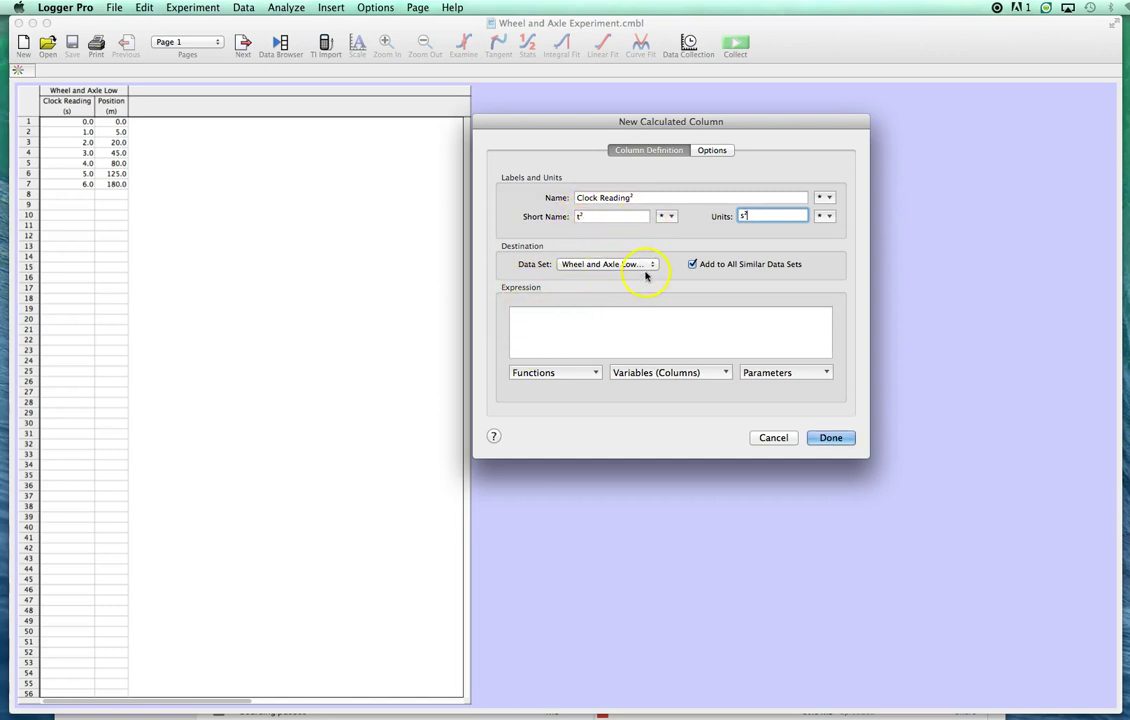
Insert the Clock Reading column into the expression and add the ^ exponent to square it
click(640, 372)
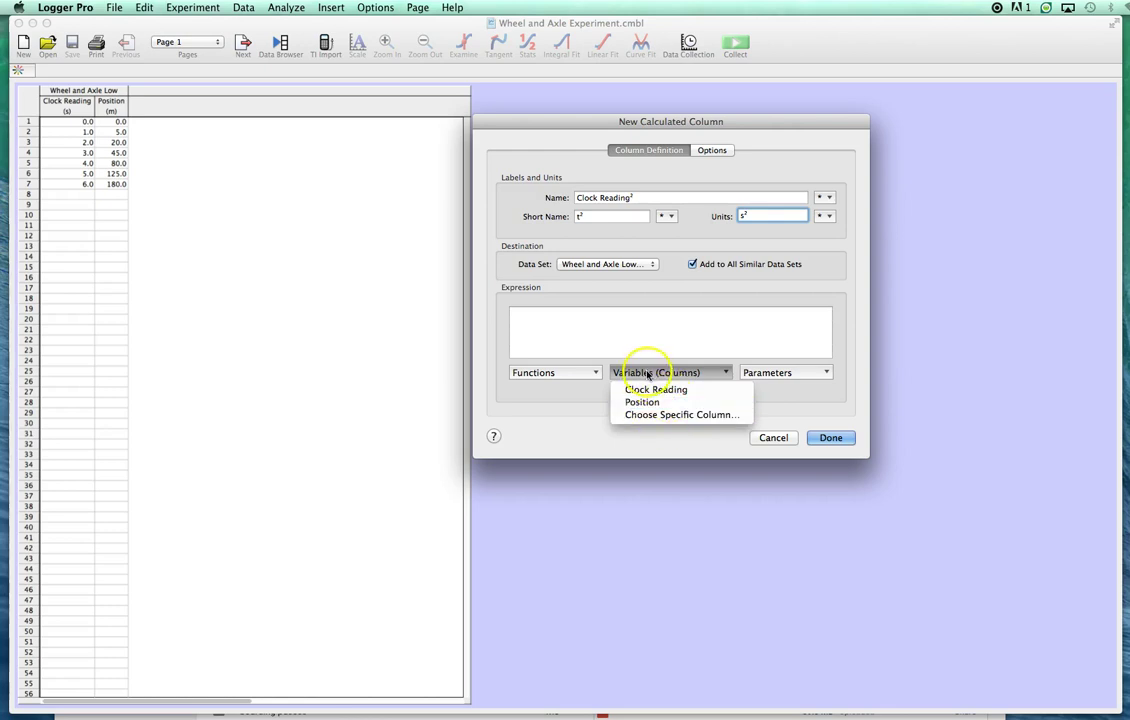
click(656, 389)
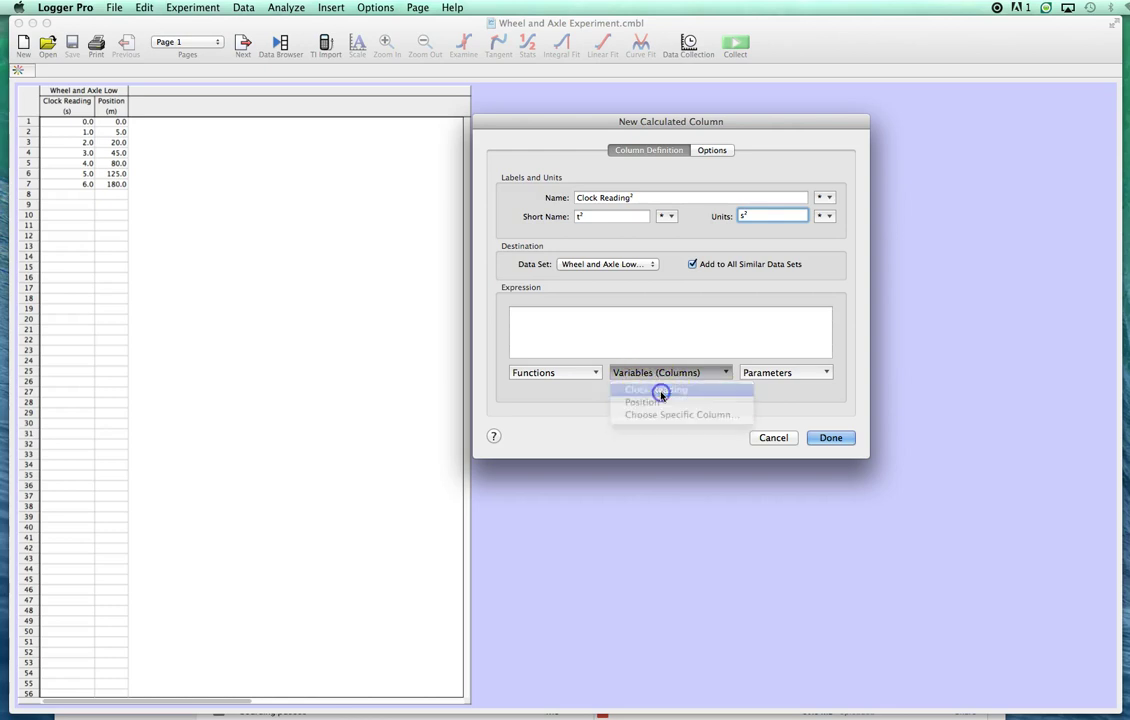
click(657, 377)
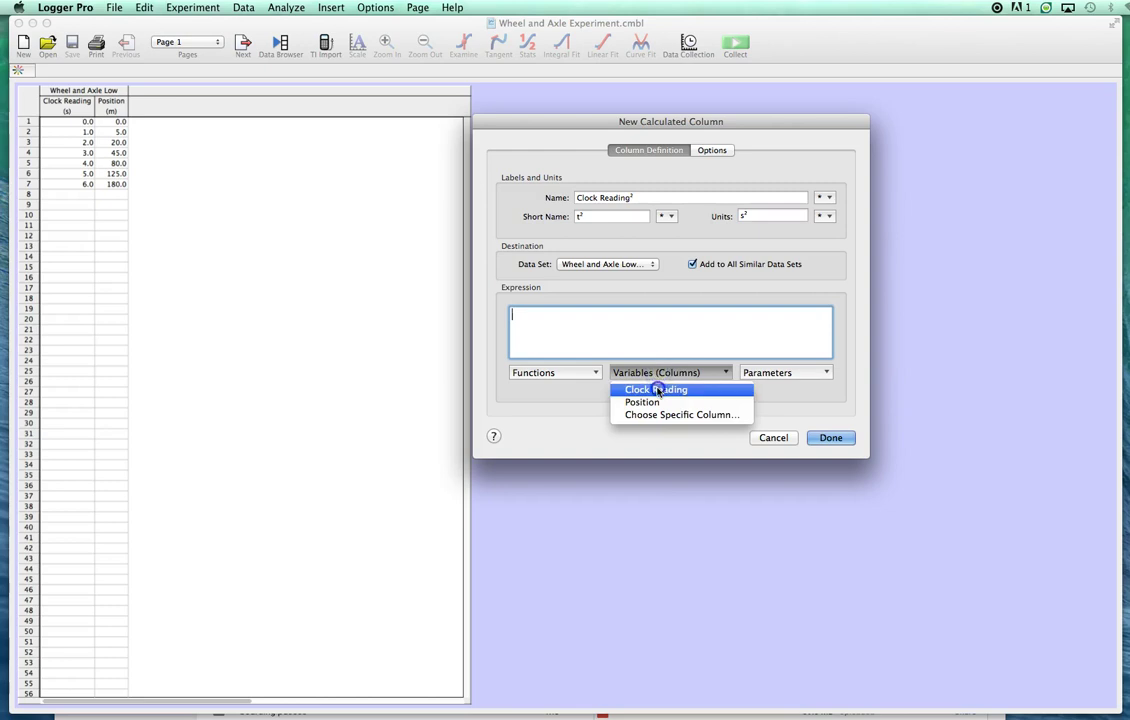
click(656, 389)
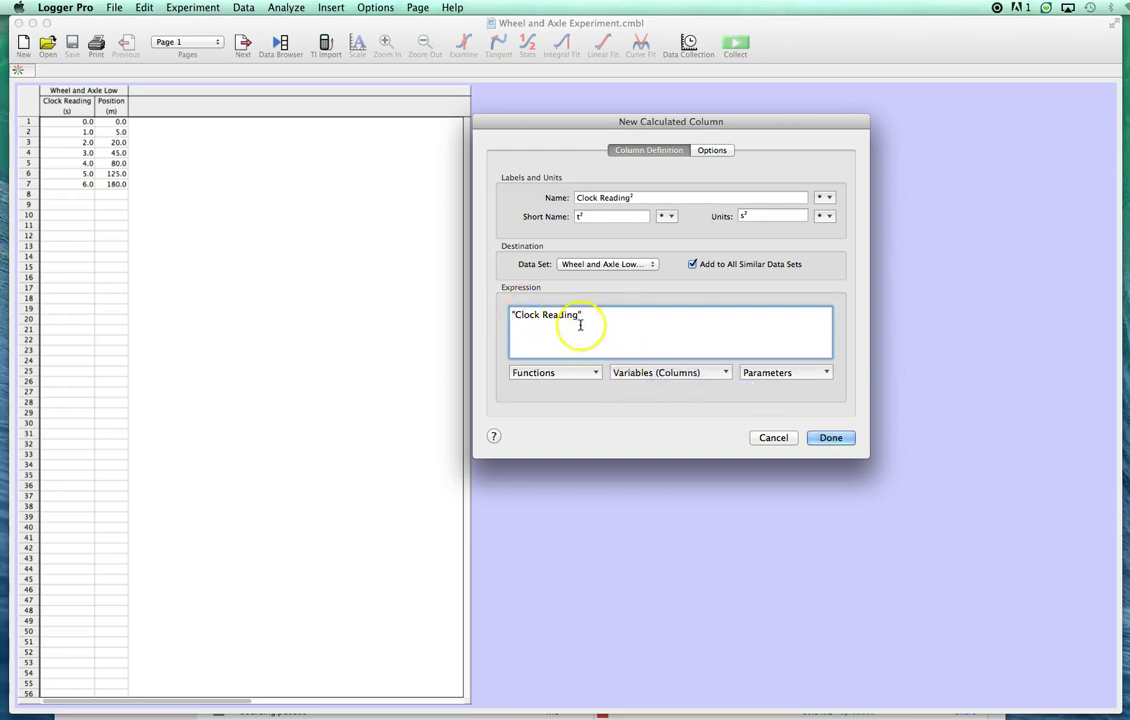
text(^2)
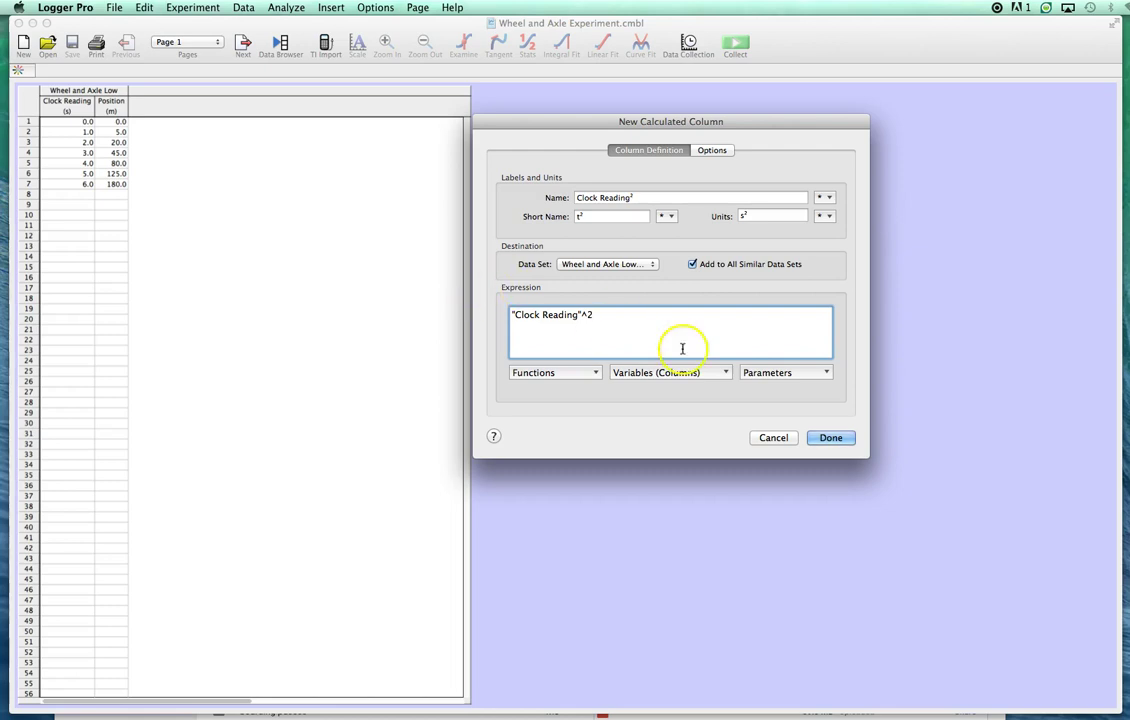
Give the column black empty-circle points and 1-decimal displayed precision, then finish the column
click(708, 151)
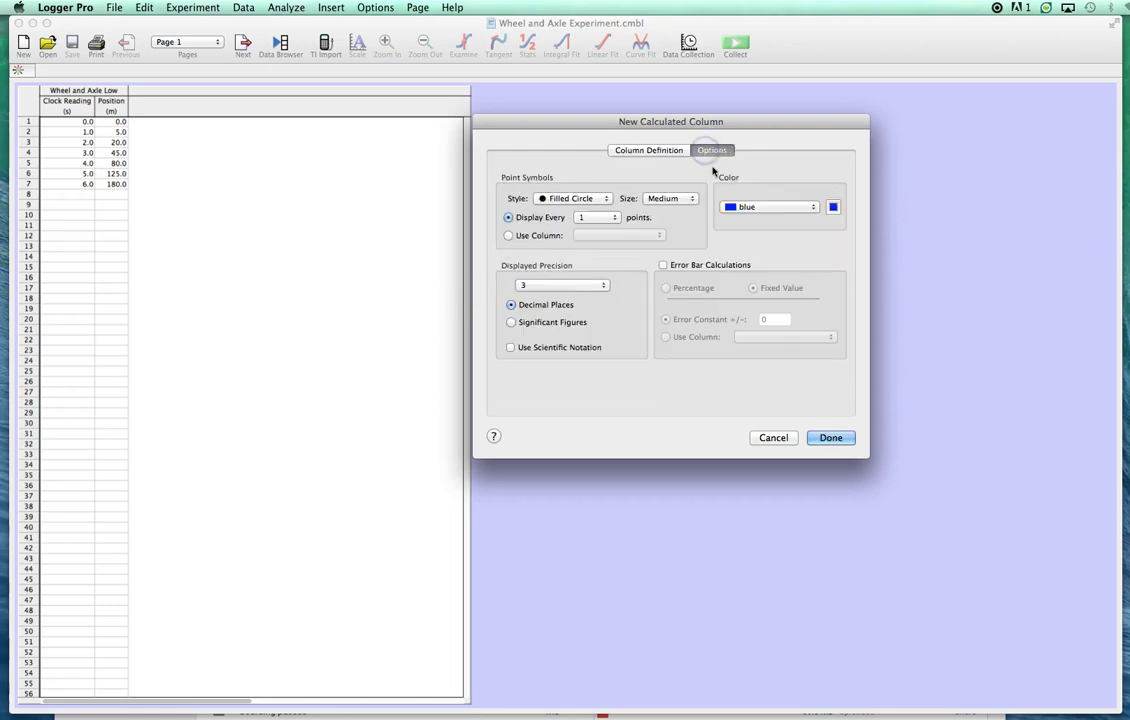
click(551, 202)
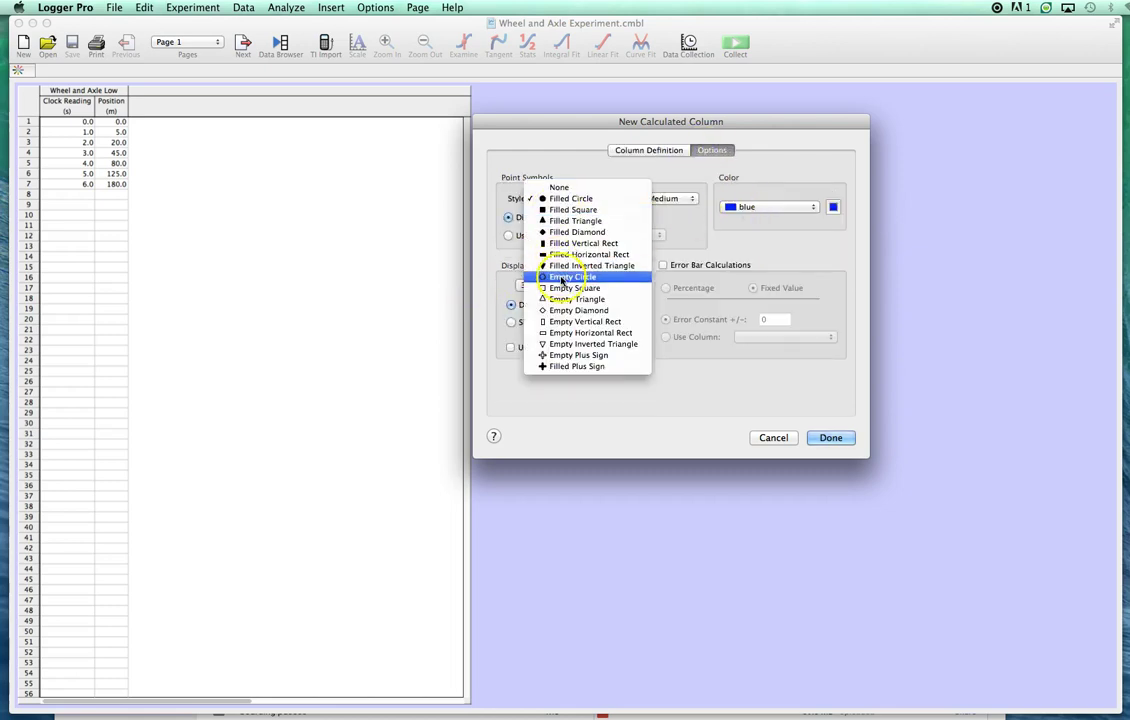
click(560, 277)
click(745, 207)
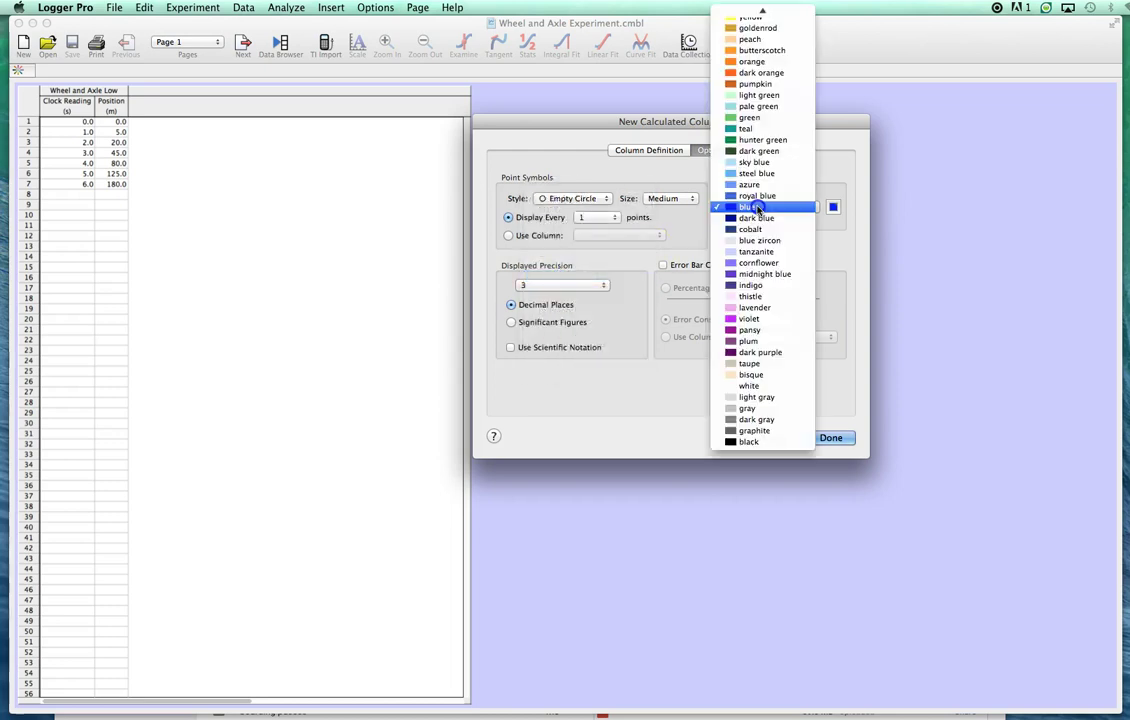
click(749, 442)
click(560, 286)
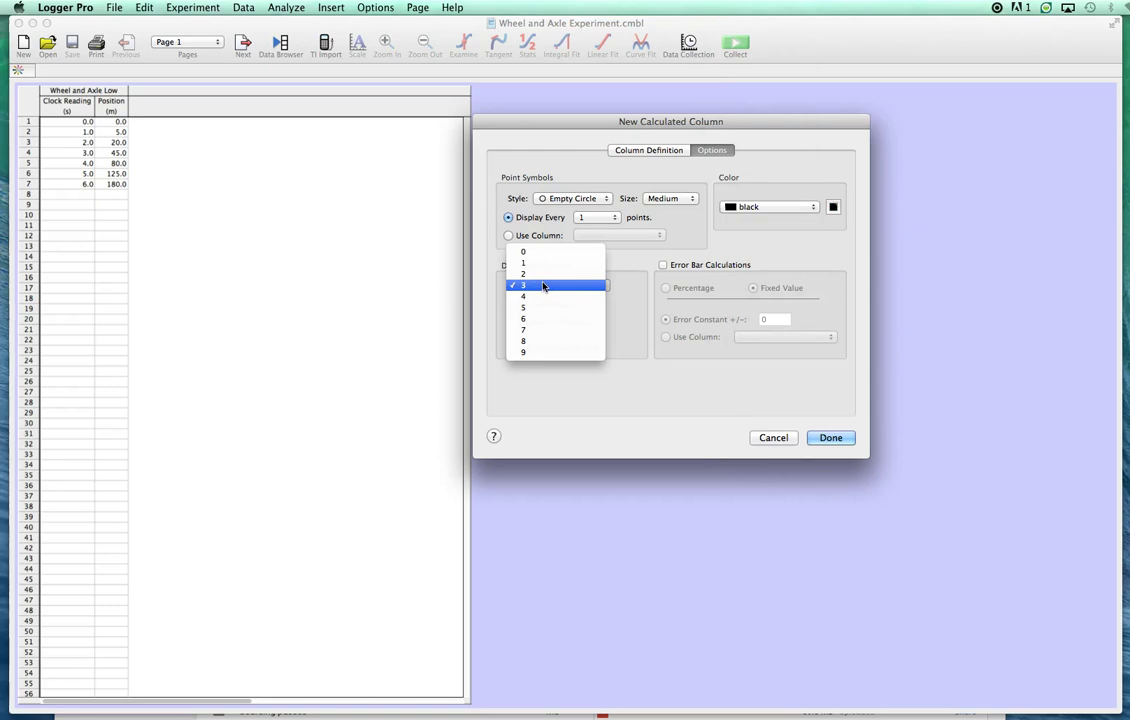
click(538, 253)
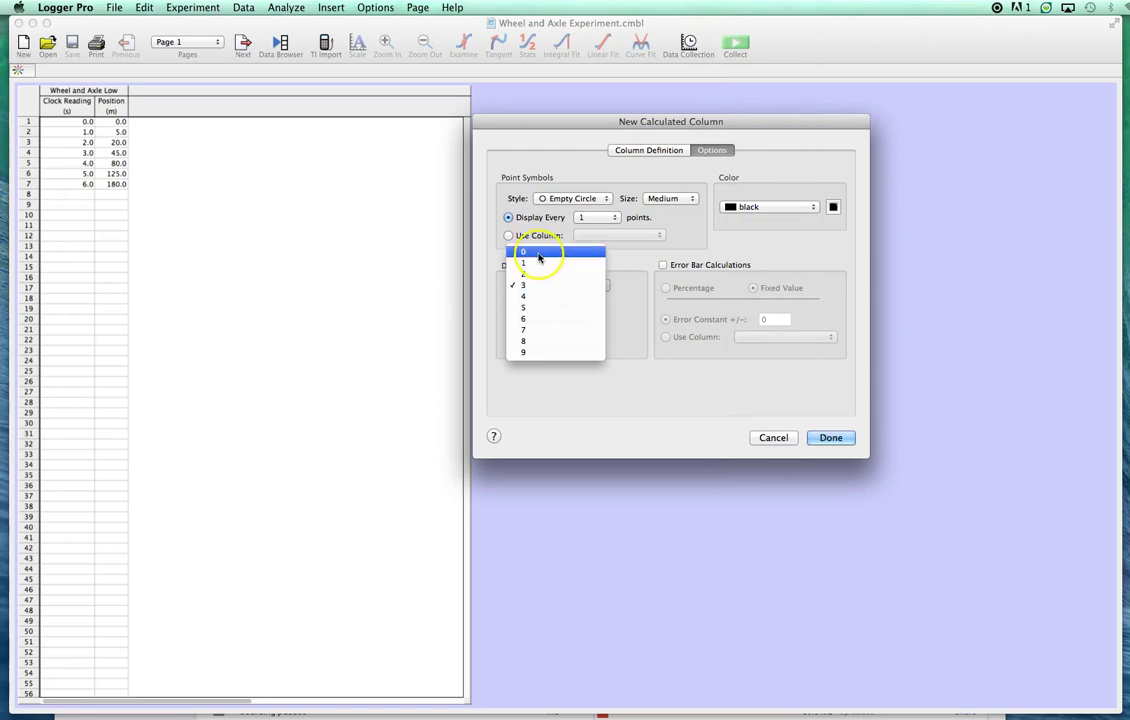
click(537, 262)
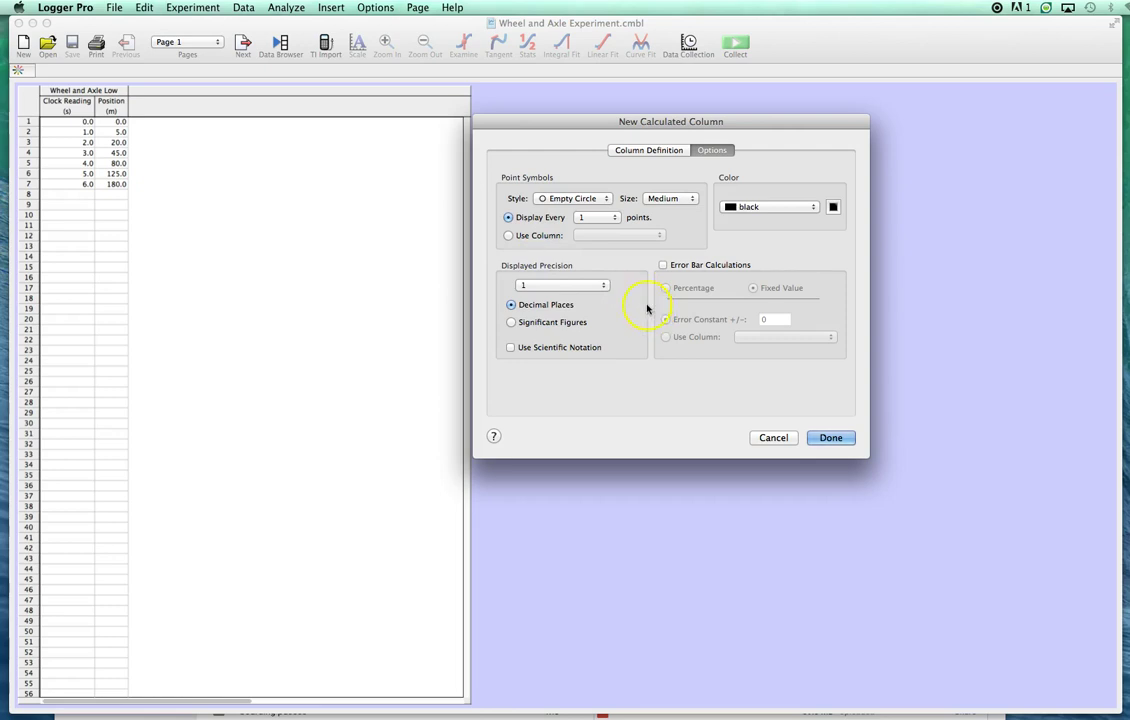
click(834, 442)
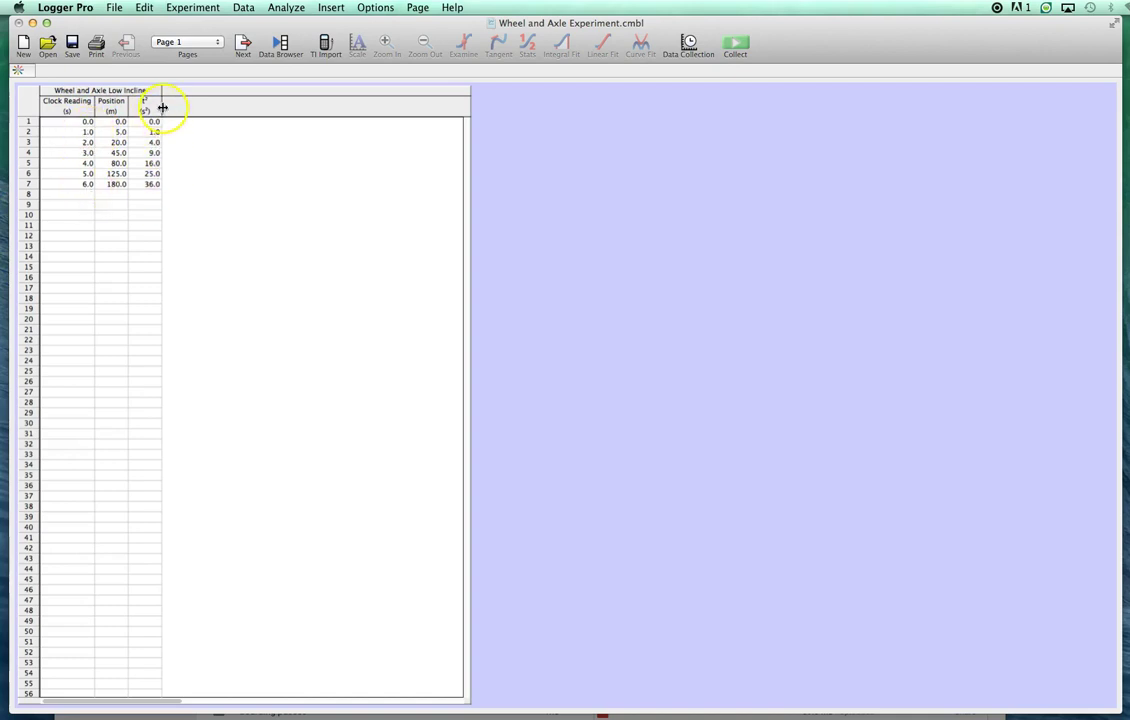
Widen the third column so its header shows the full name Clock Reading² (s²)
drag(161, 105, 187, 104)
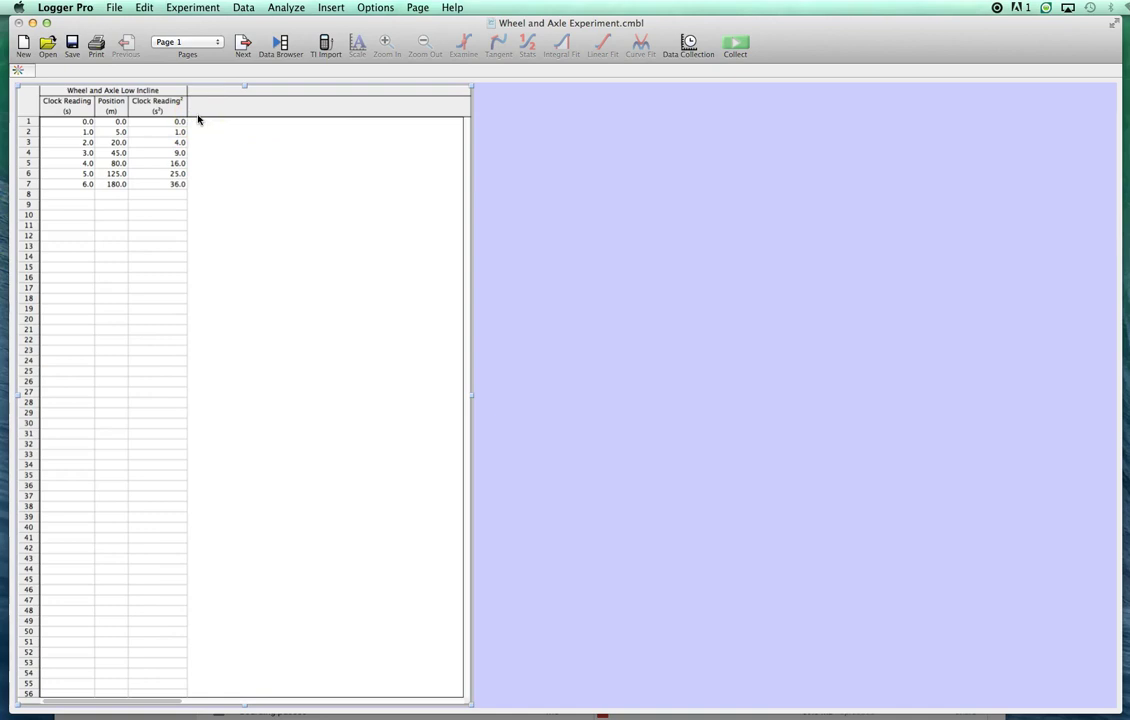
Go to Page 2's graph, back to Page 1, then return to Page 2
click(212, 92)
click(243, 45)
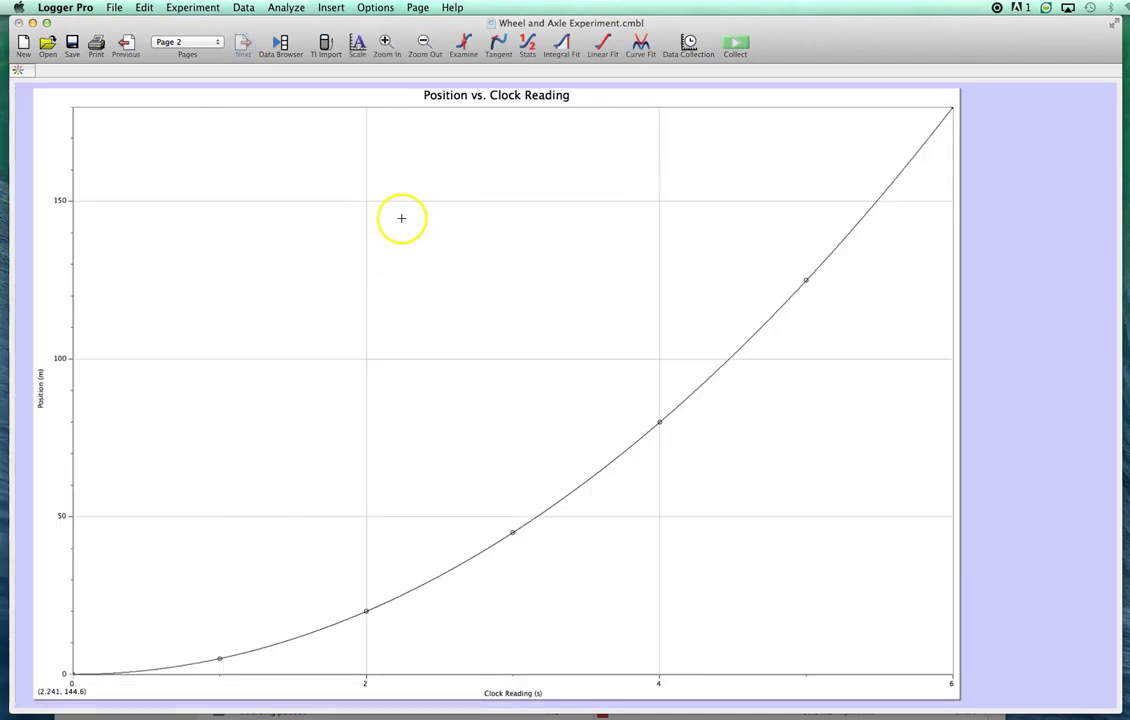
click(127, 44)
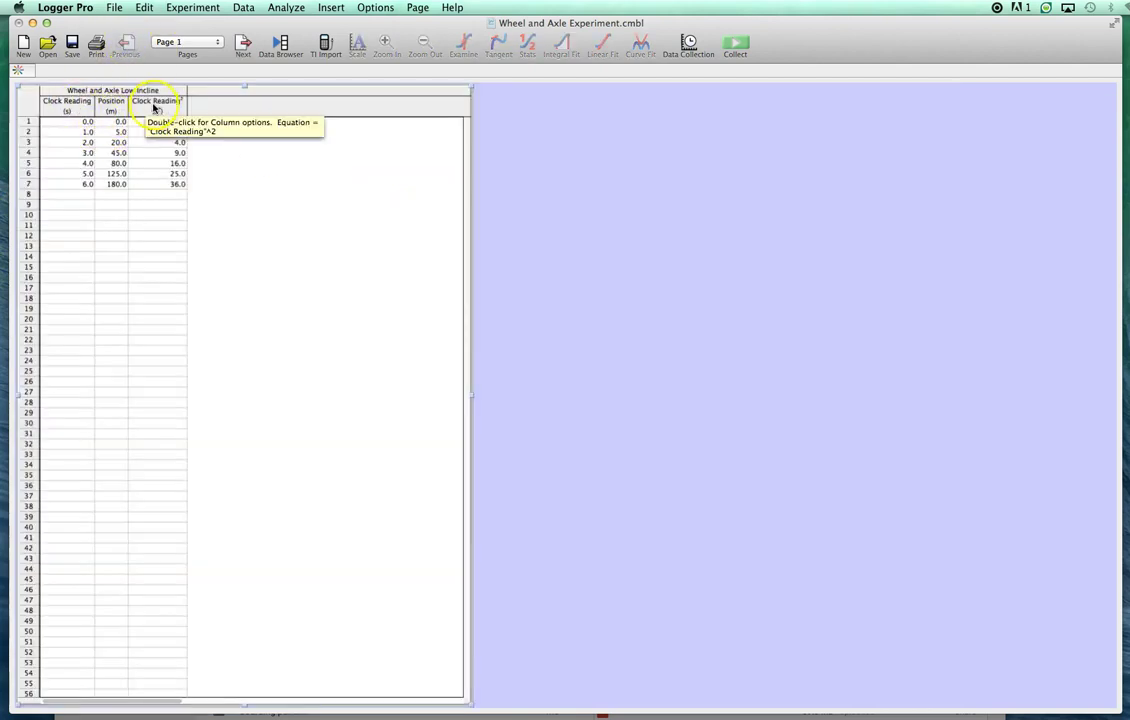
click(240, 44)
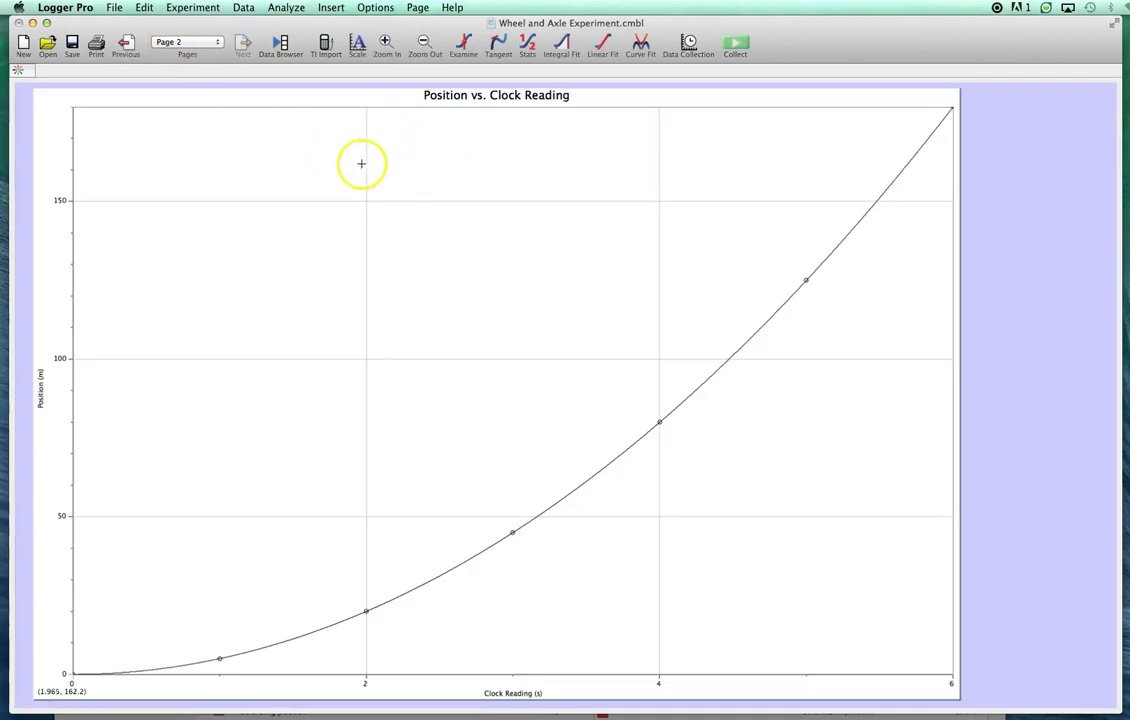
click(415, 8)
Add Page 3 after the current page as a copy of the Position vs. Clock Reading graph
click(443, 72)
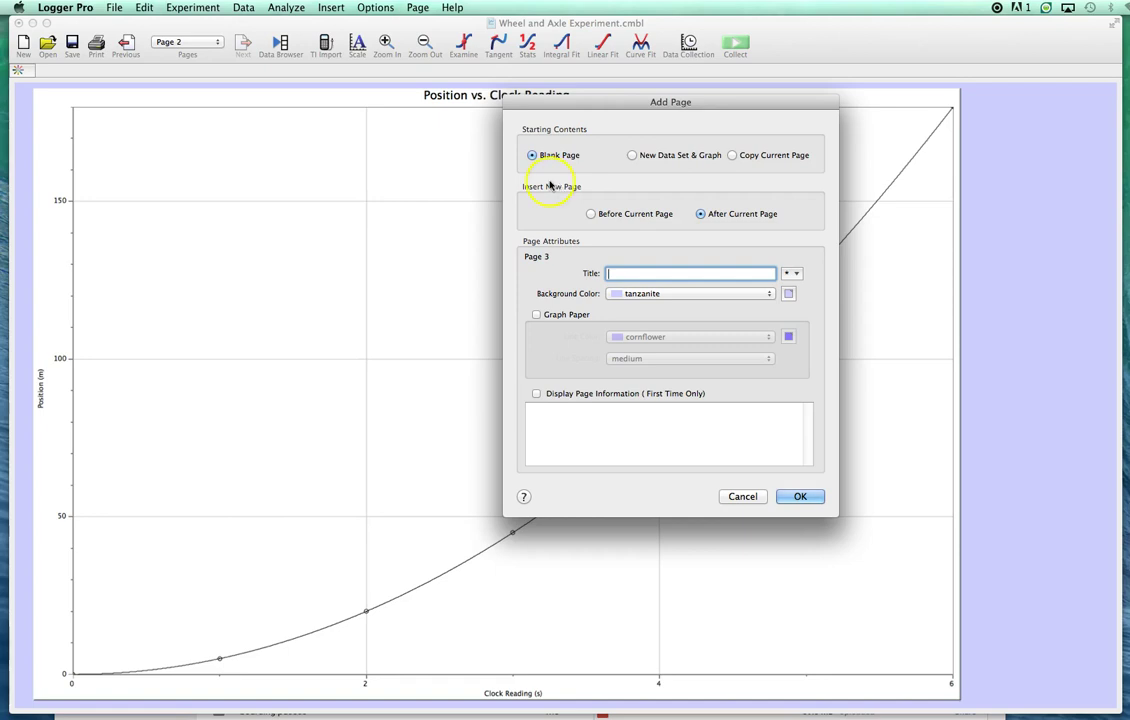
click(732, 157)
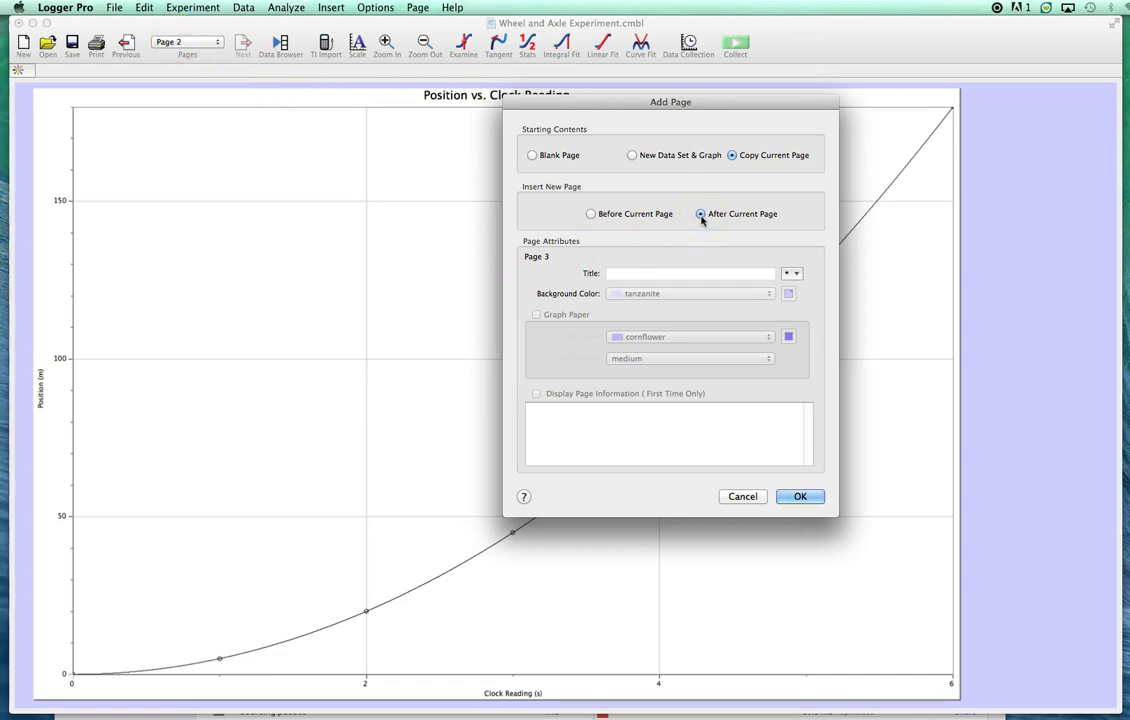
drag(651, 255, 678, 232)
click(800, 495)
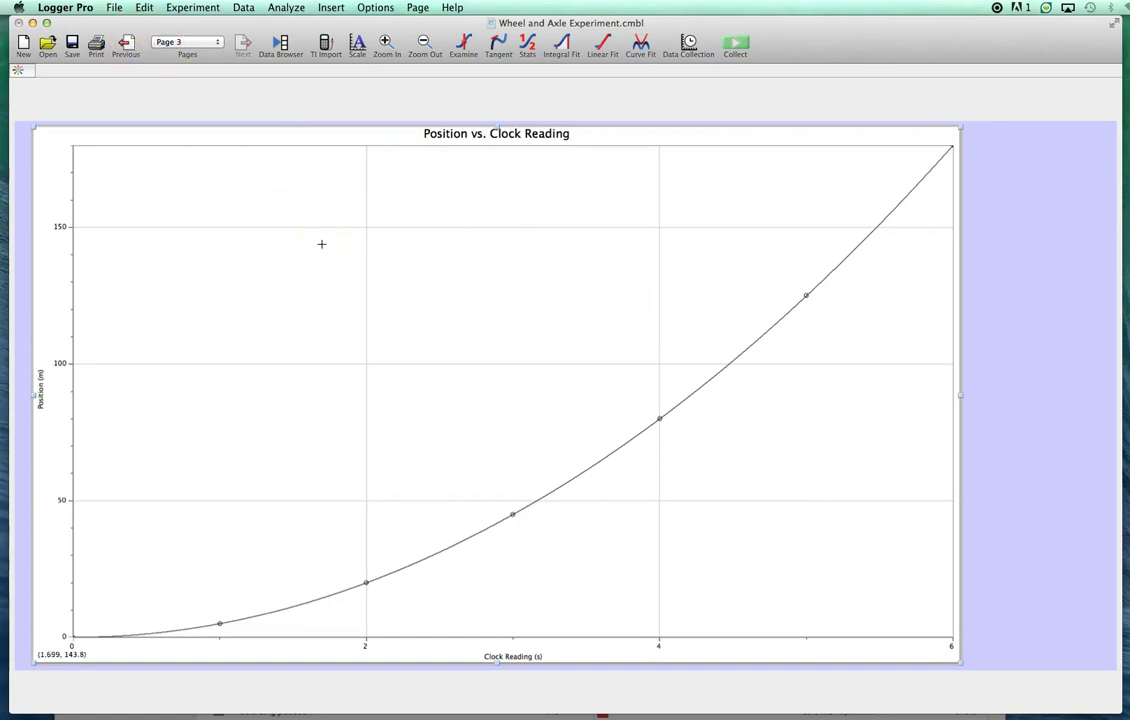
Change the Page 3 graph's horizontal axis column to Clock Reading²
click(512, 655)
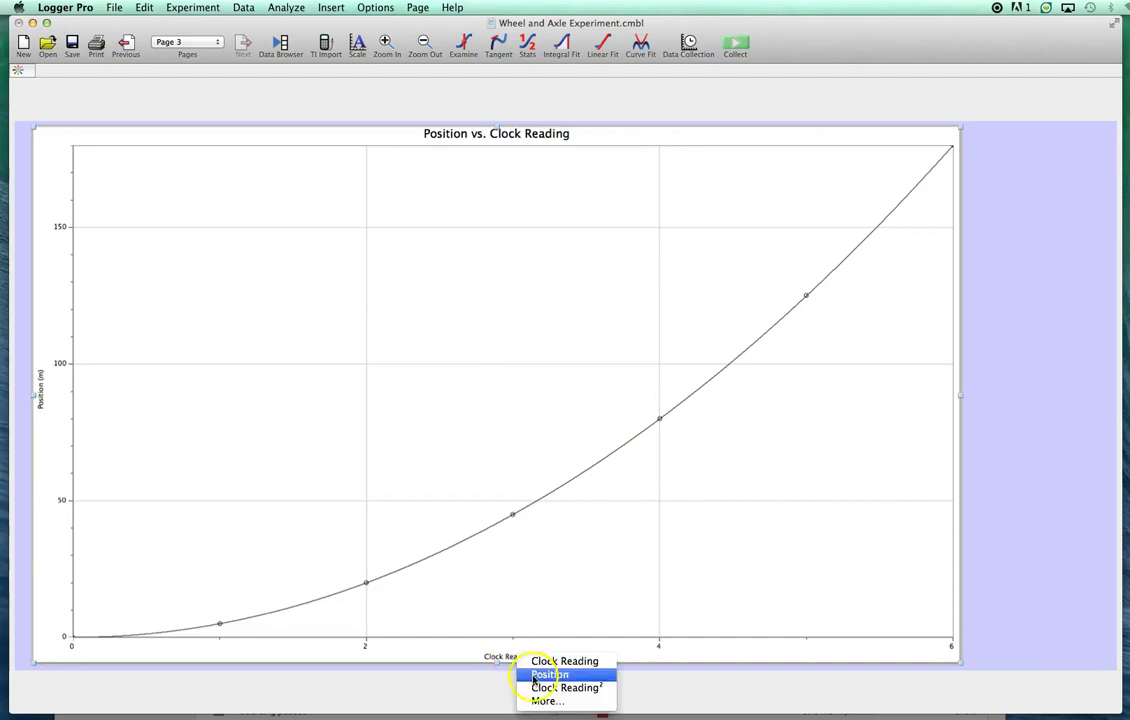
click(565, 688)
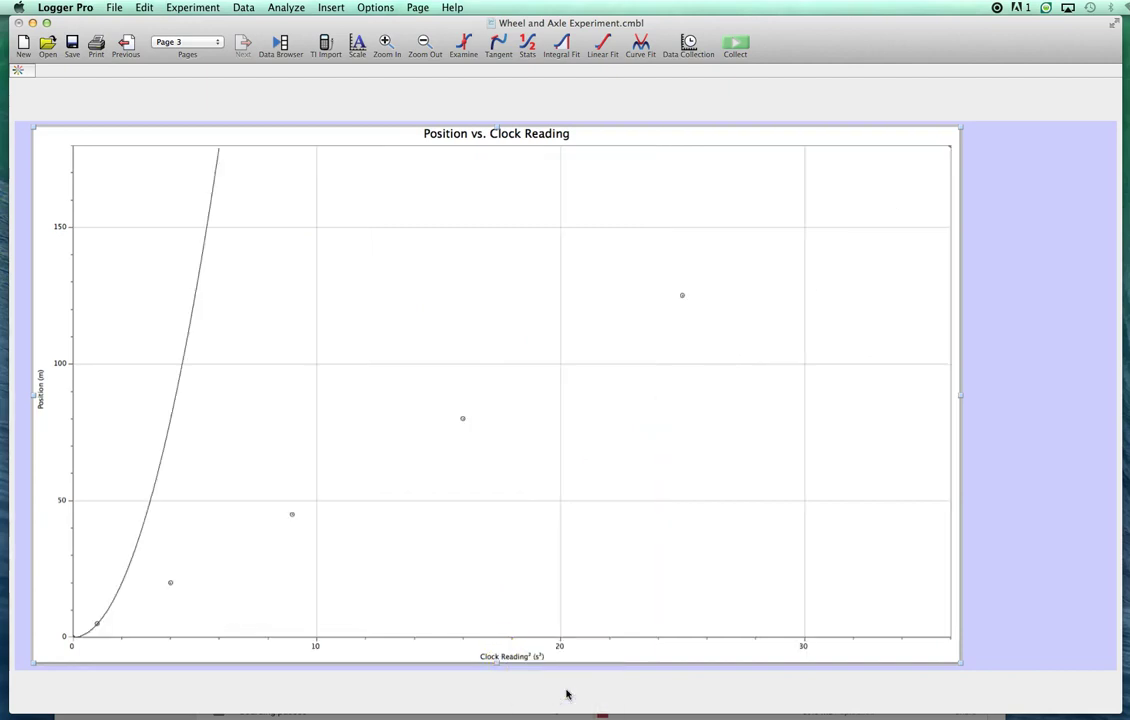
click(212, 189)
click(199, 263)
Go back to Page 2 and add a new blank Page 3 after it
click(128, 45)
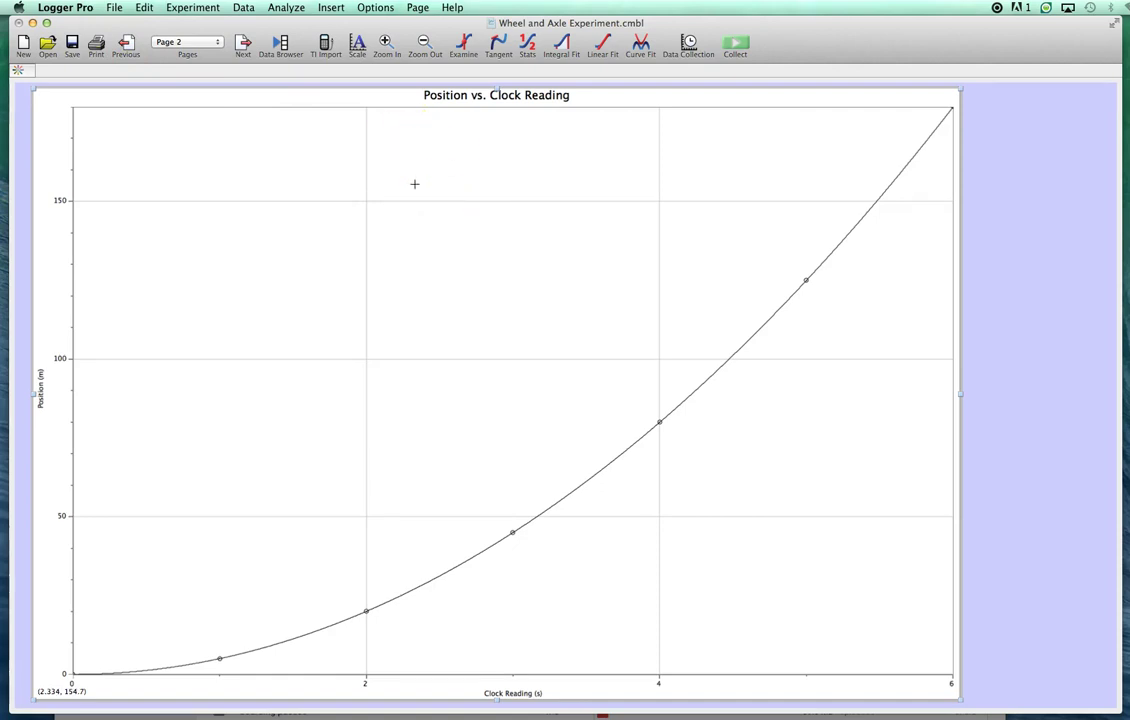
click(417, 8)
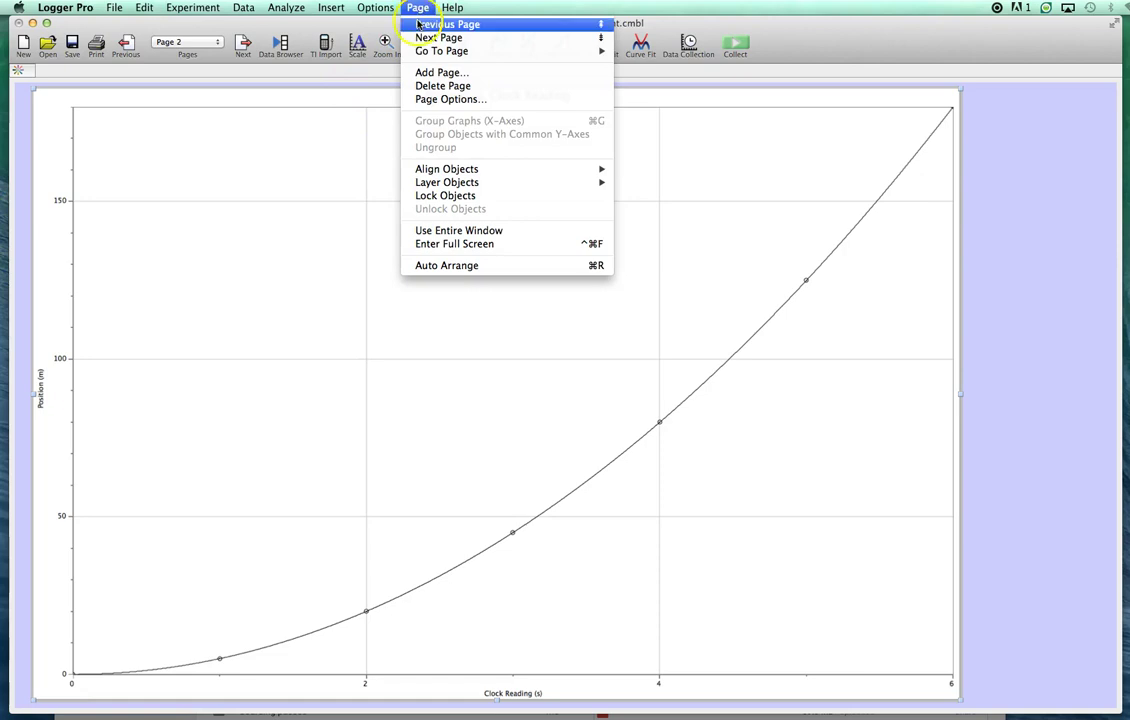
click(444, 73)
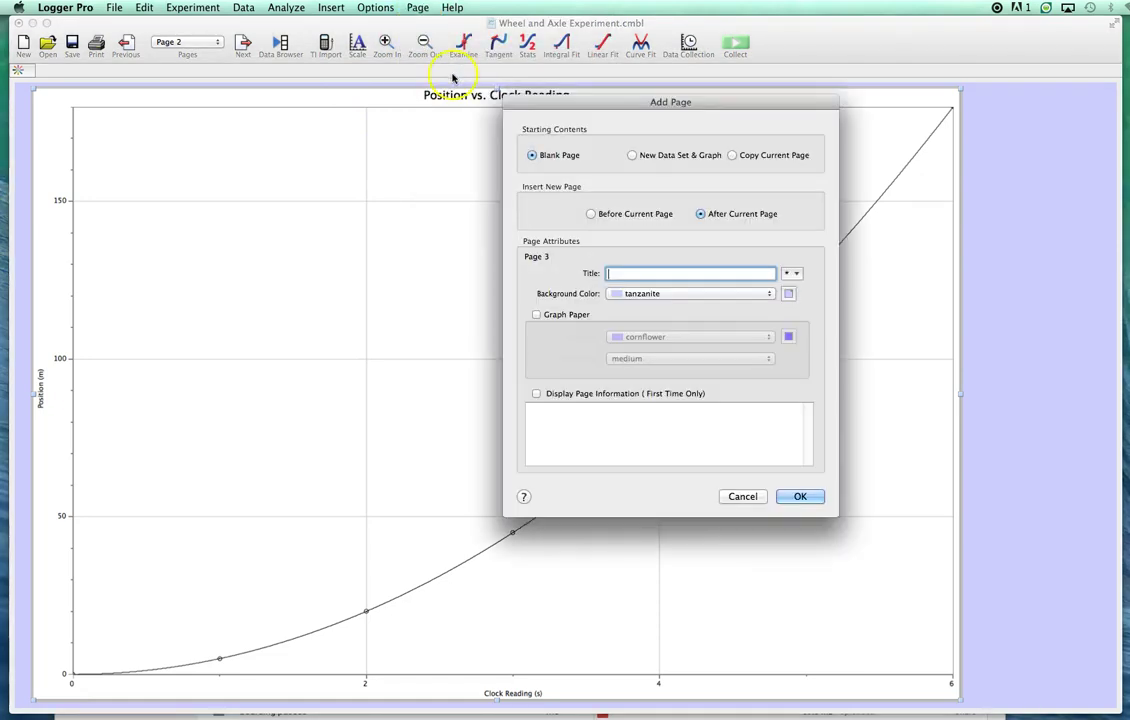
click(800, 497)
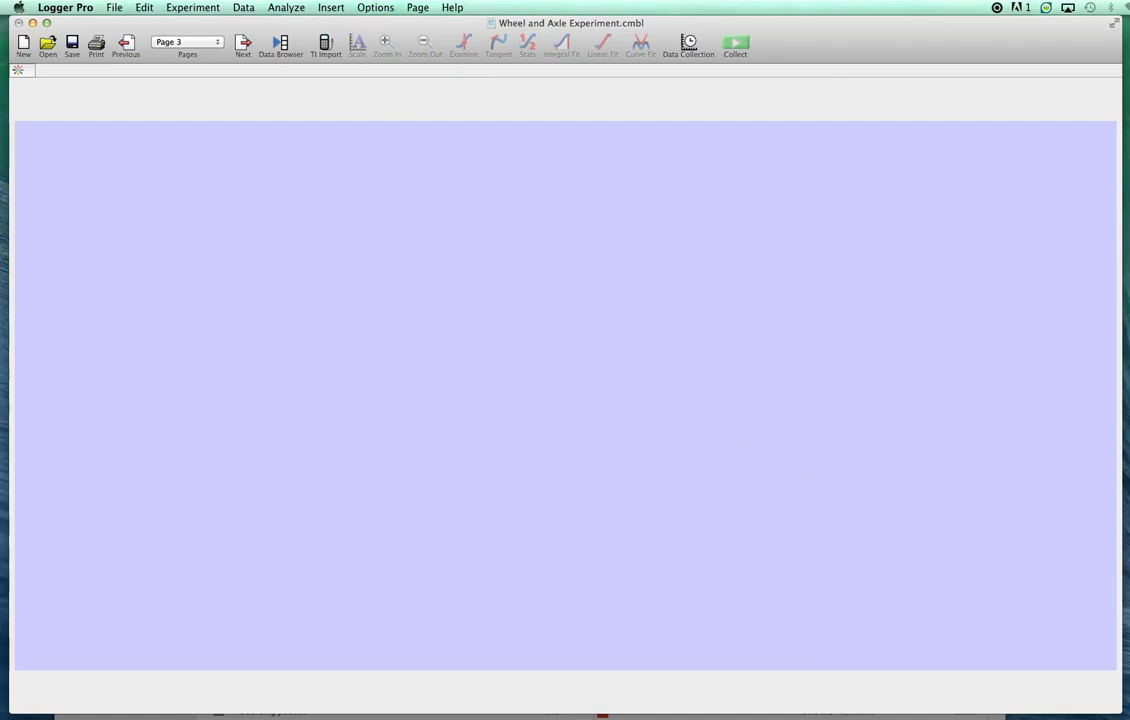
Insert a graph on Page 3 and enlarge it to fill most of the page
click(330, 8)
click(330, 26)
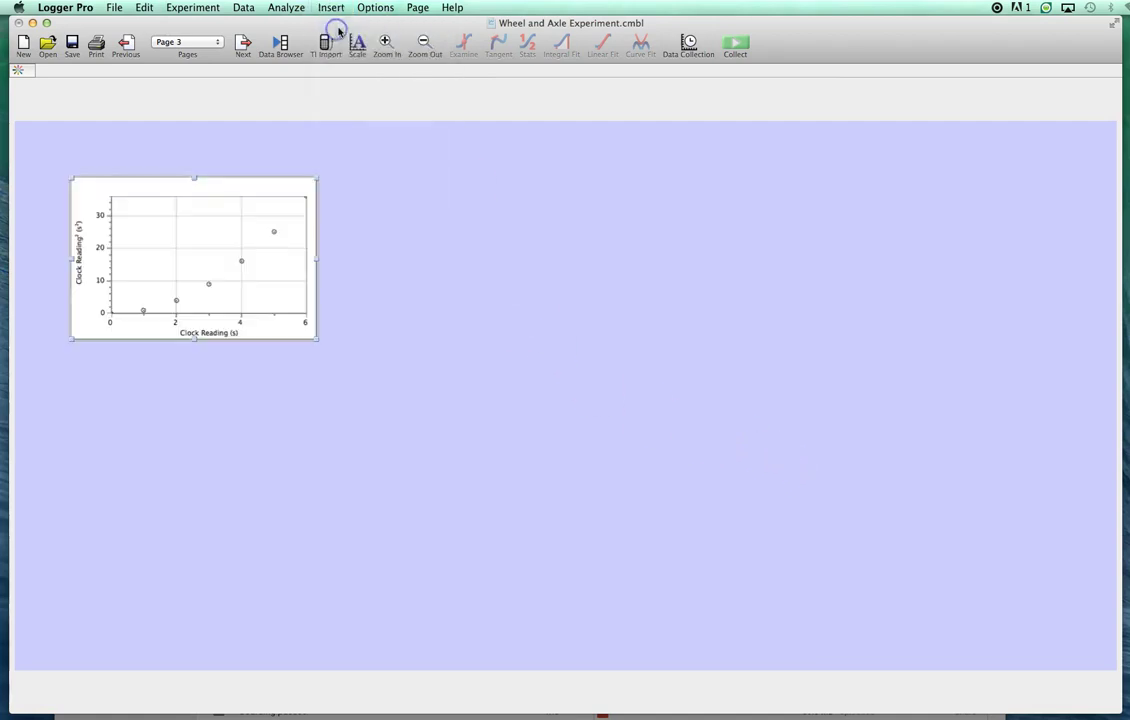
click(260, 211)
drag(260, 211, 58, 149)
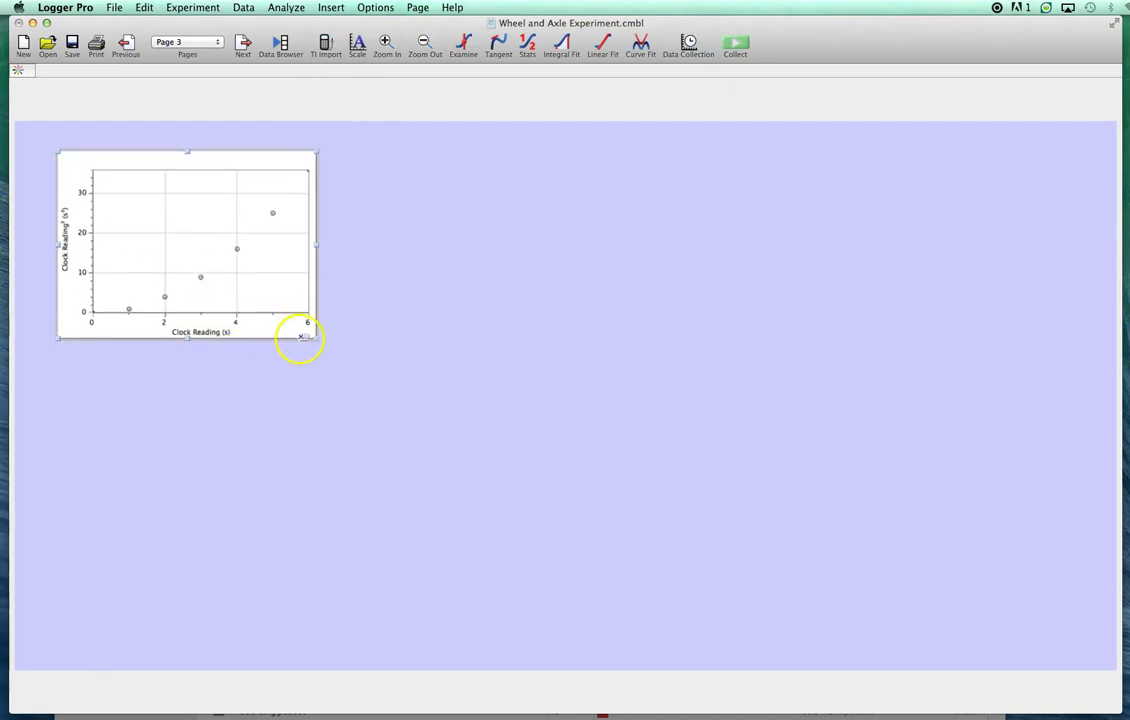
drag(315, 338, 834, 642)
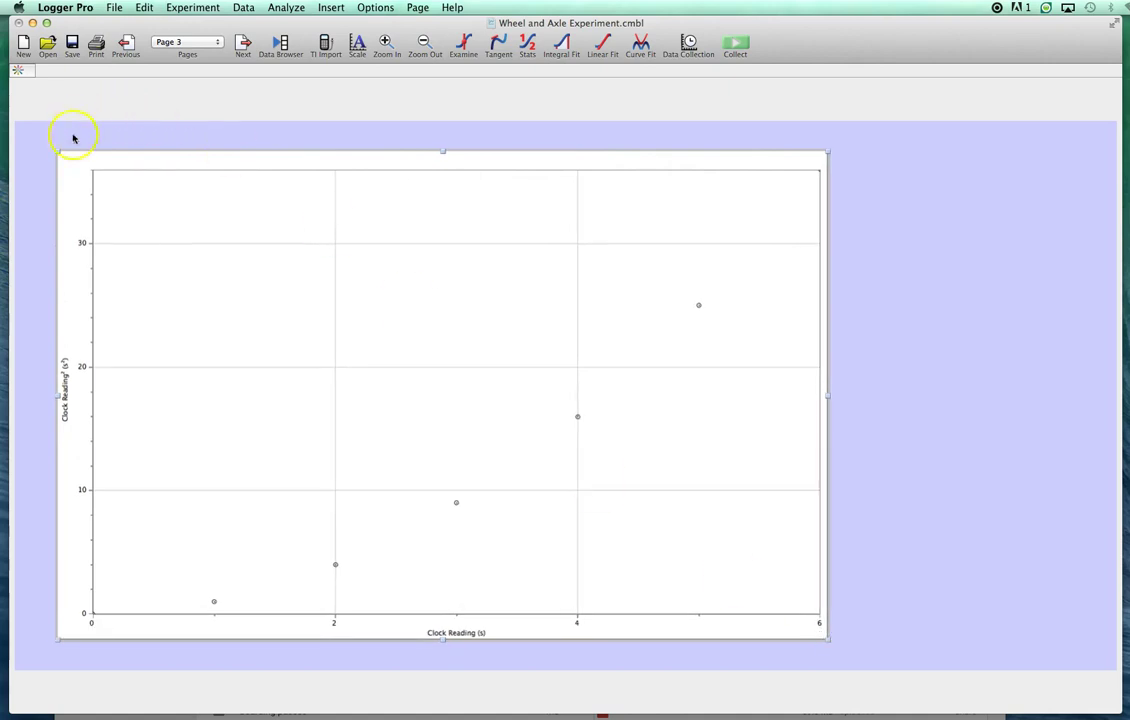
drag(59, 150, 18, 124)
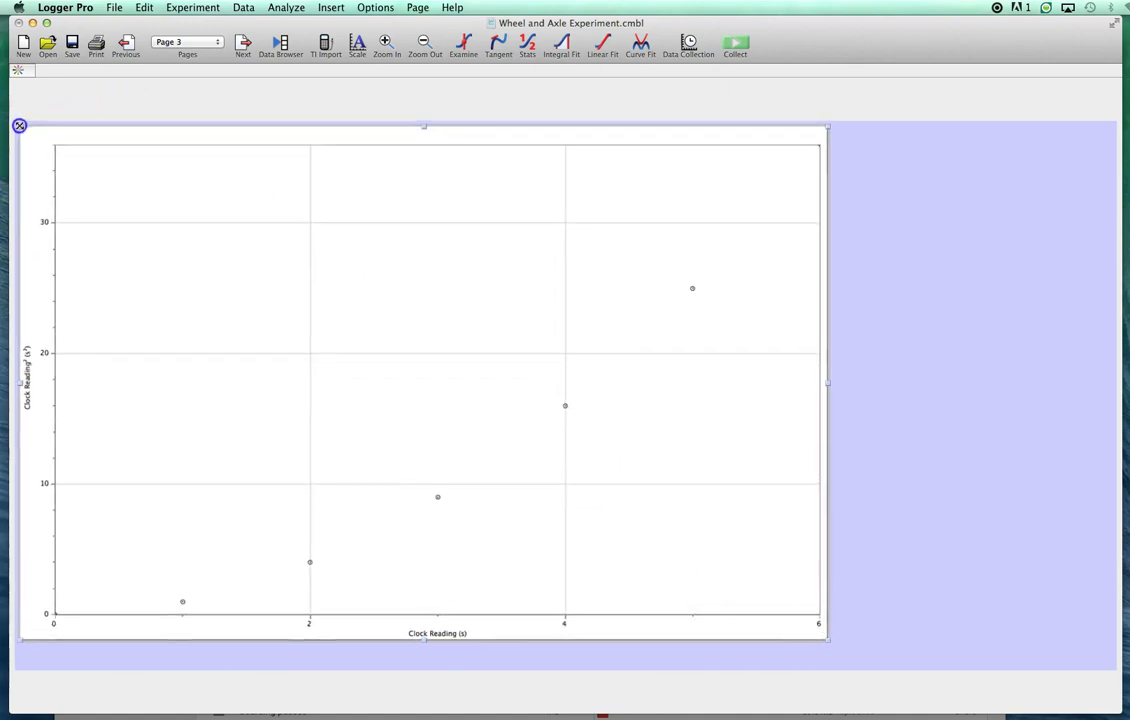
drag(835, 639, 877, 659)
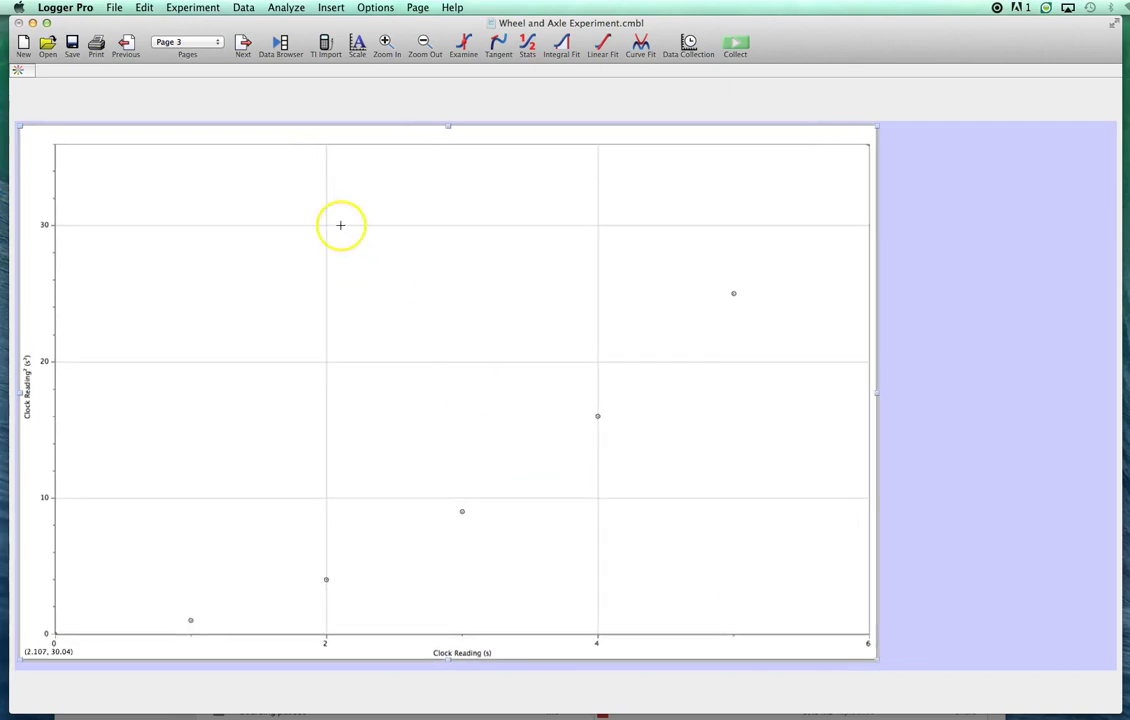
Switch the vertical axis from Clock Reading² to Position
click(27, 382)
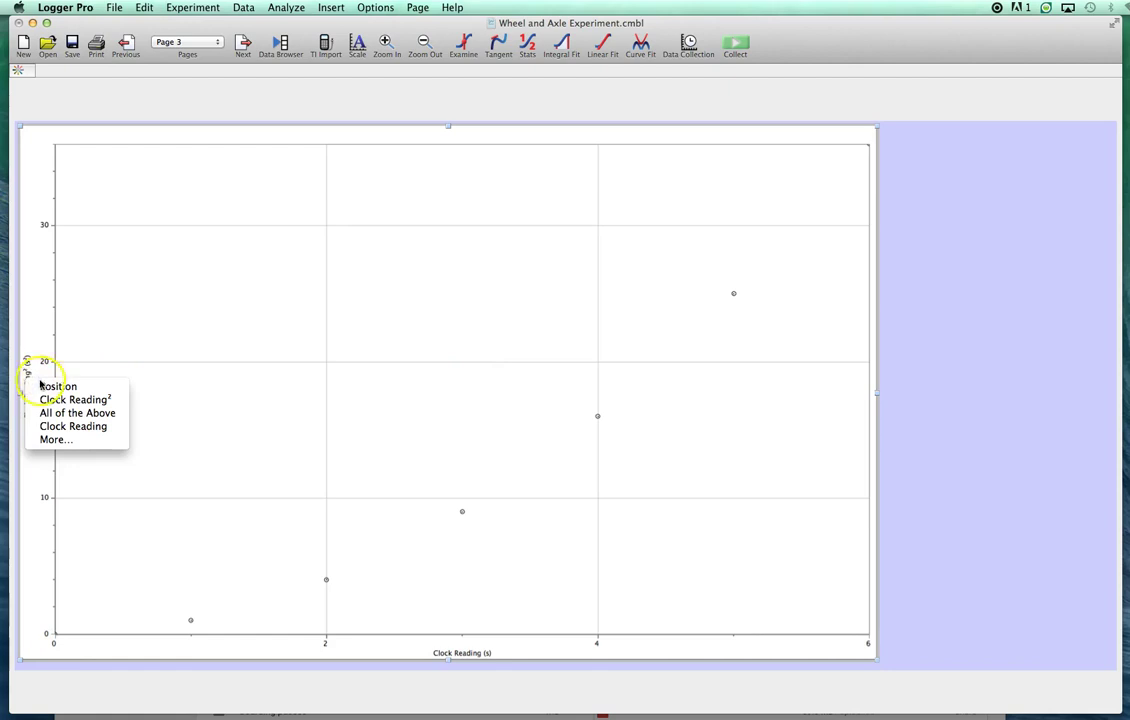
click(60, 441)
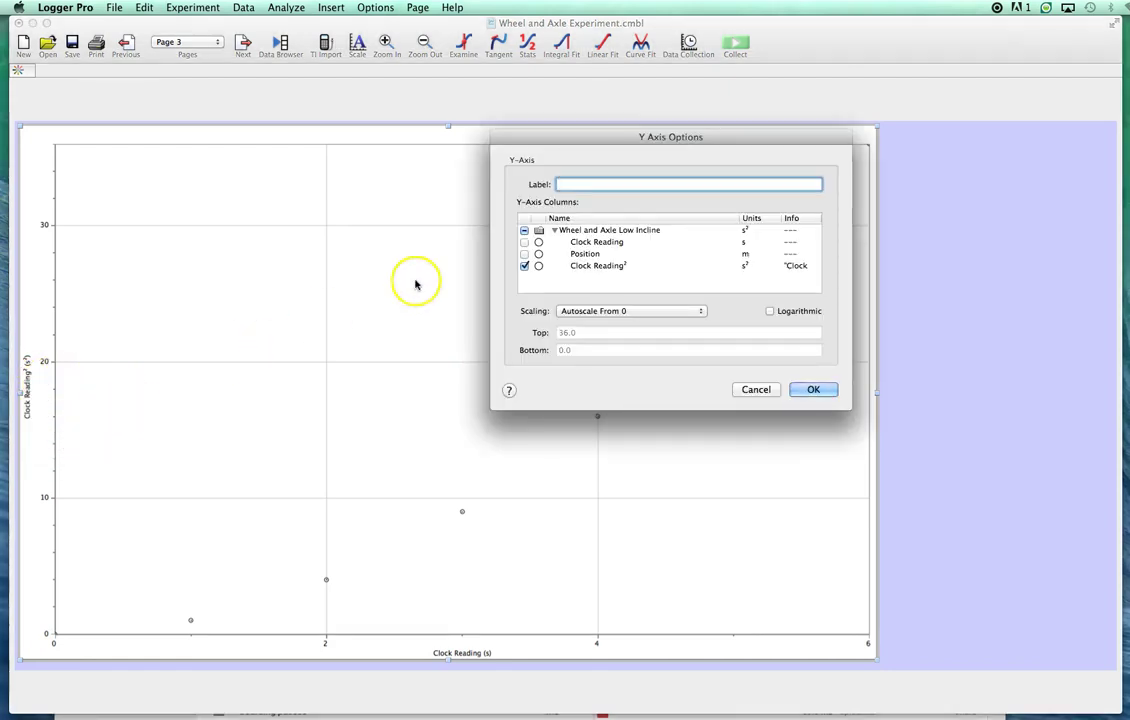
click(525, 266)
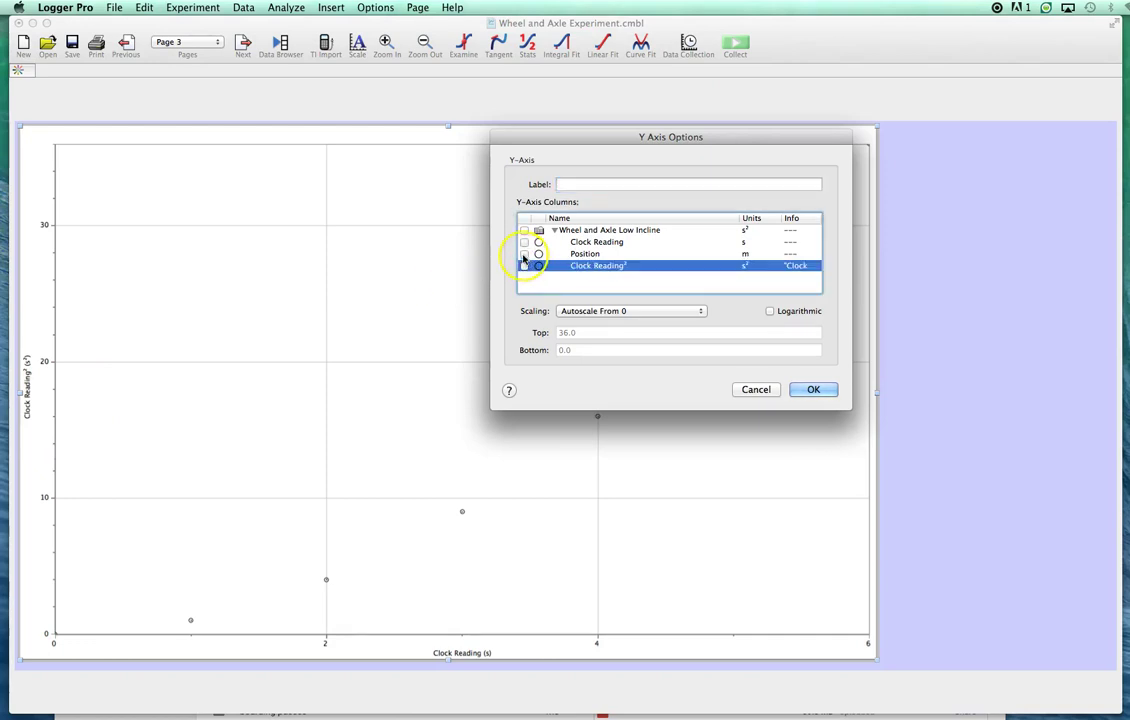
click(524, 254)
click(810, 390)
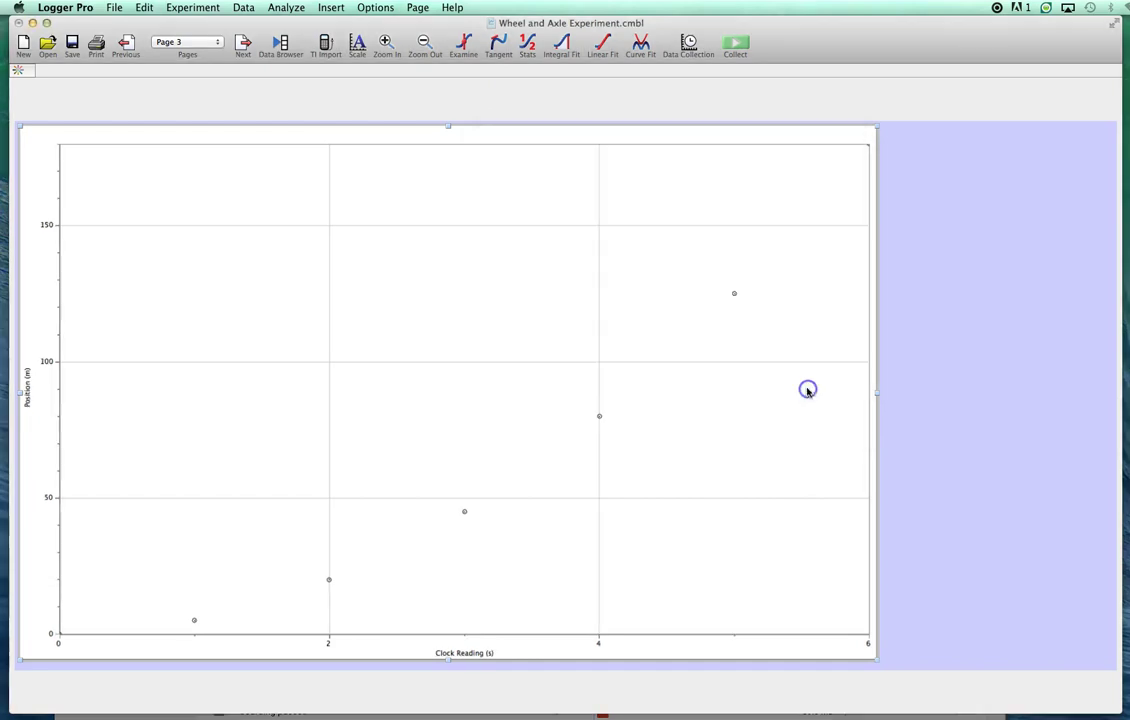
Set the horizontal axis to plot Clock Reading²
click(463, 655)
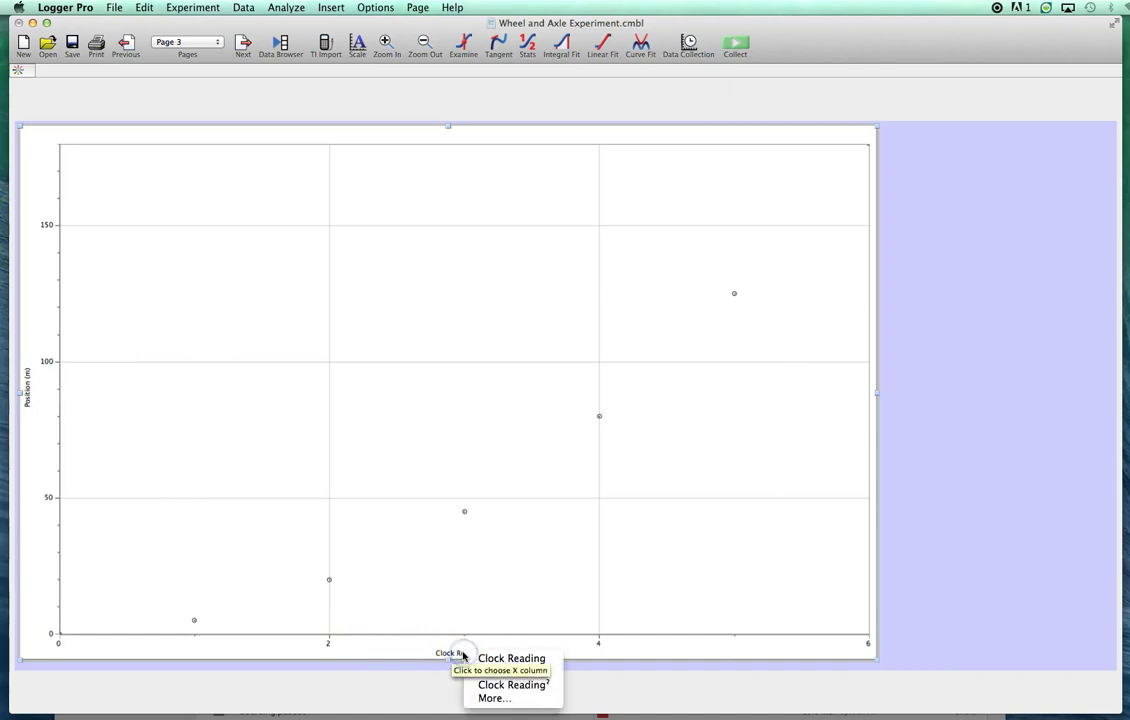
click(494, 697)
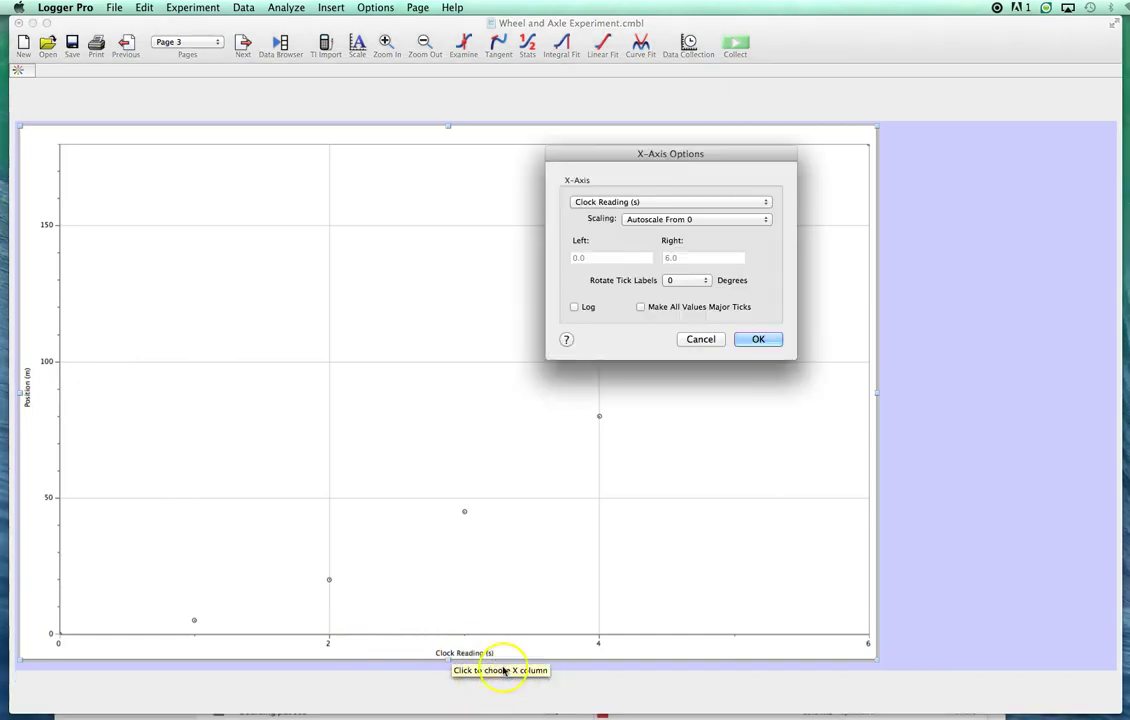
click(631, 203)
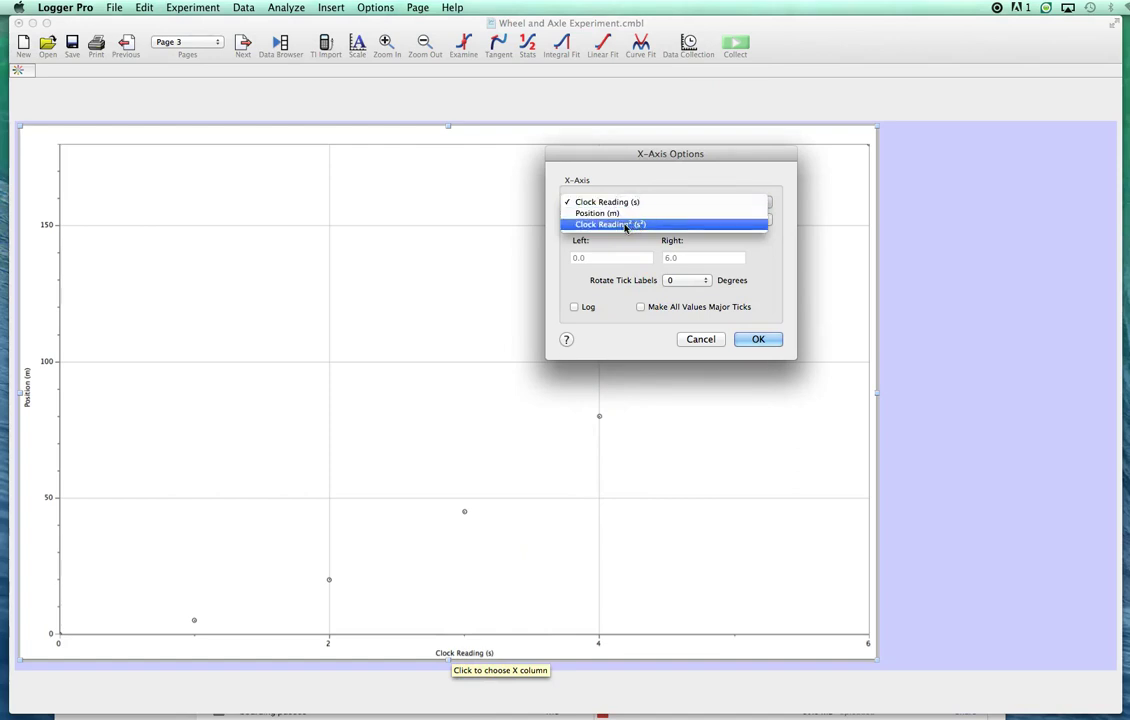
click(626, 226)
click(758, 339)
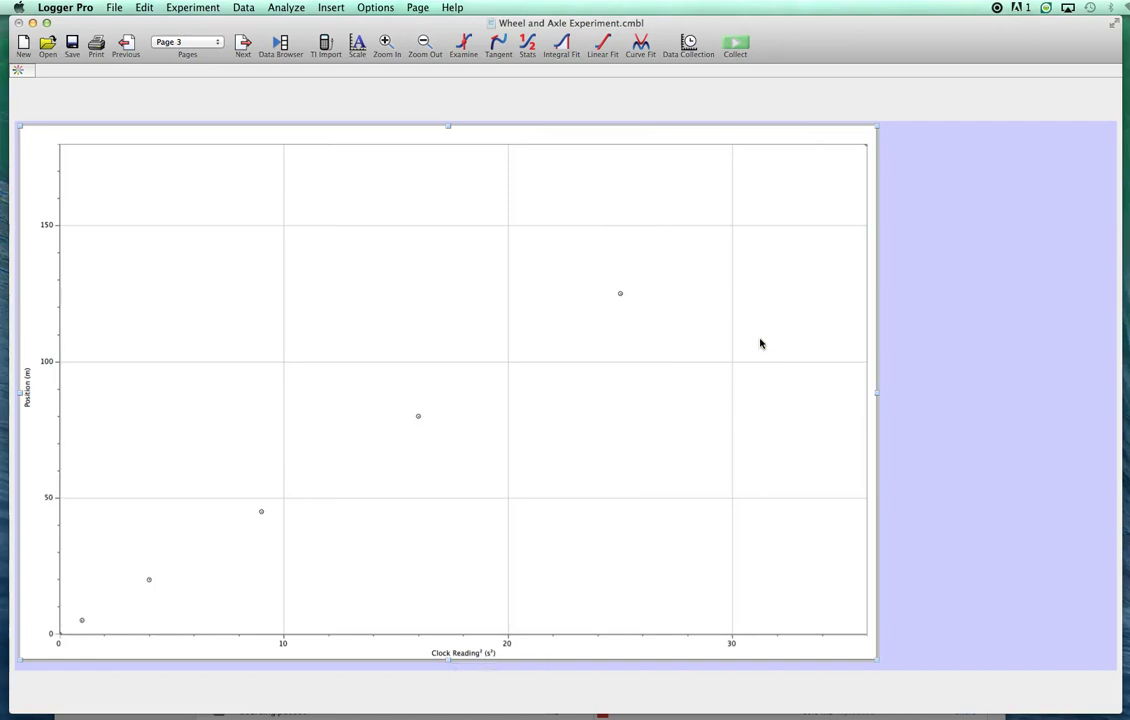
Title the graph 'Position vs. Clock Reading²', inserting the superscript 2 as a special character
double_click(459, 285)
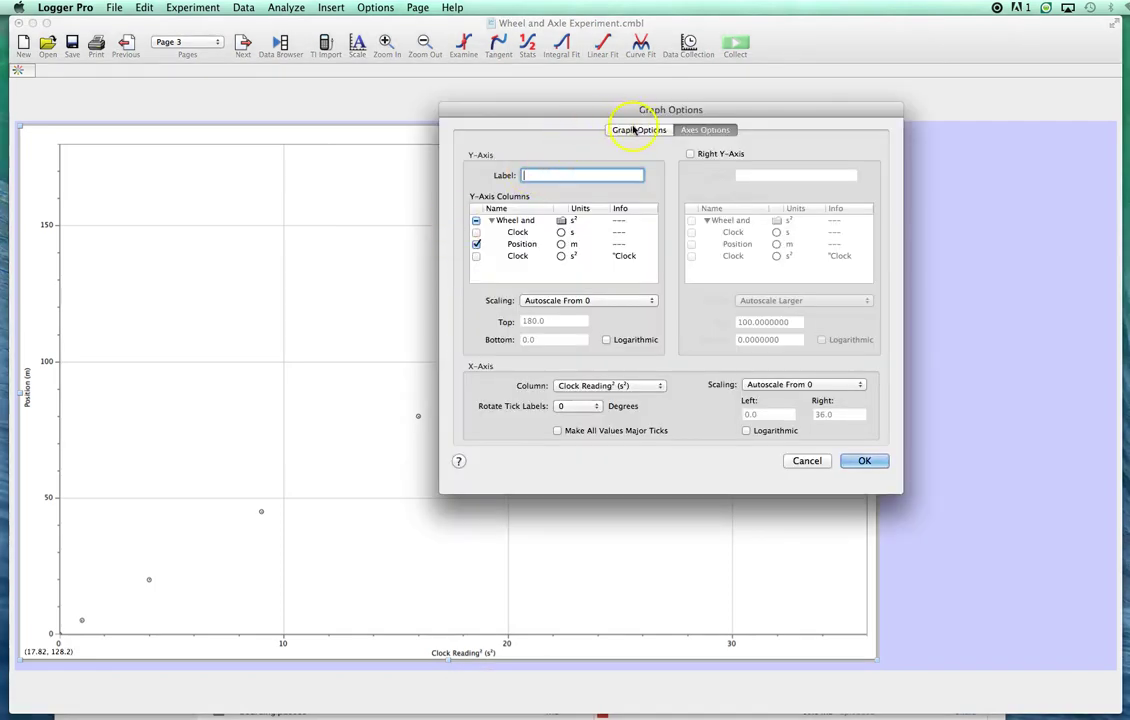
click(633, 130)
text(Position)
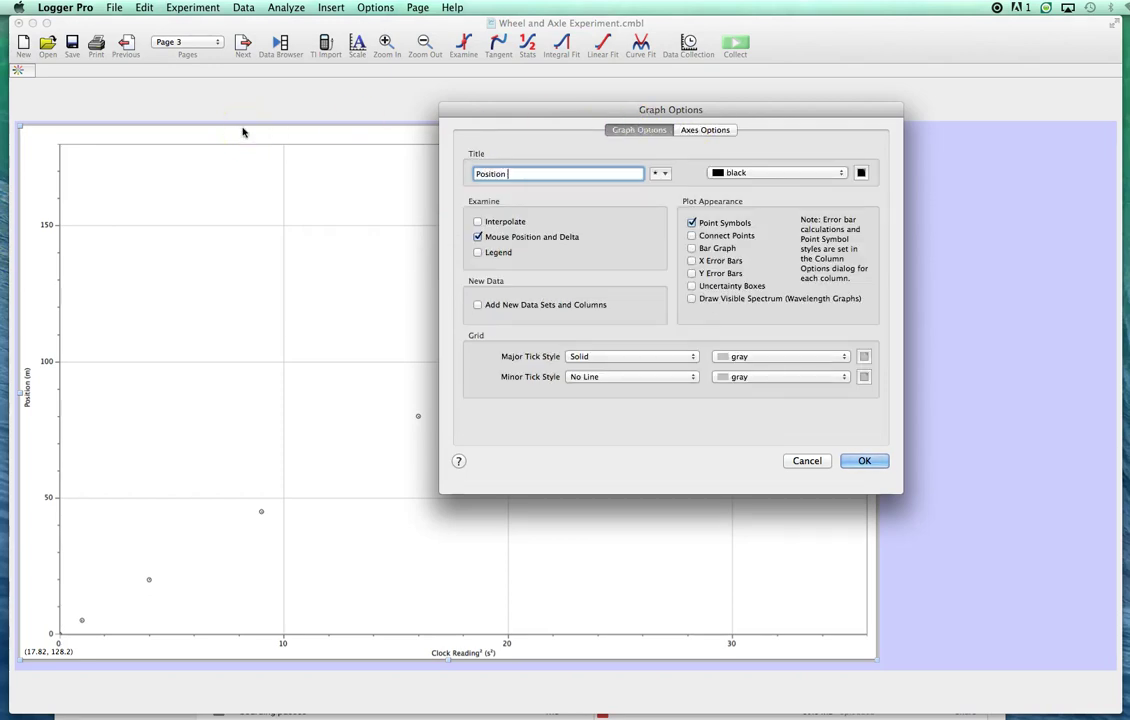
text( vs. Clock Reading)
click(660, 173)
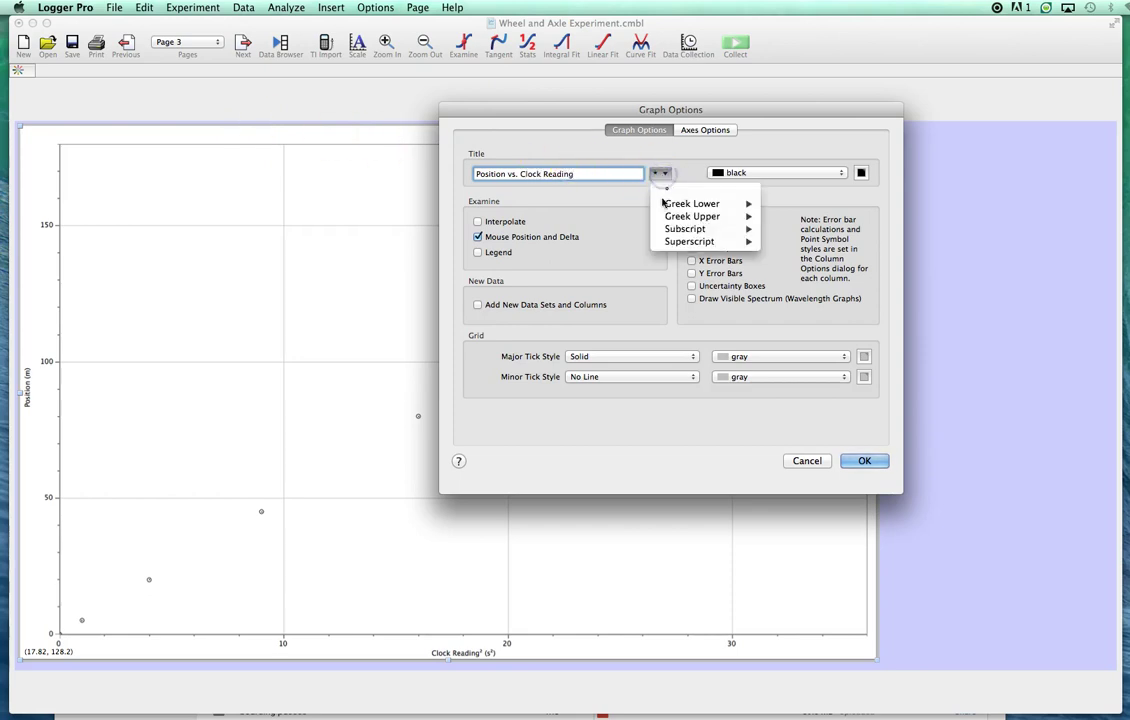
mouse_move(690, 241)
click(779, 267)
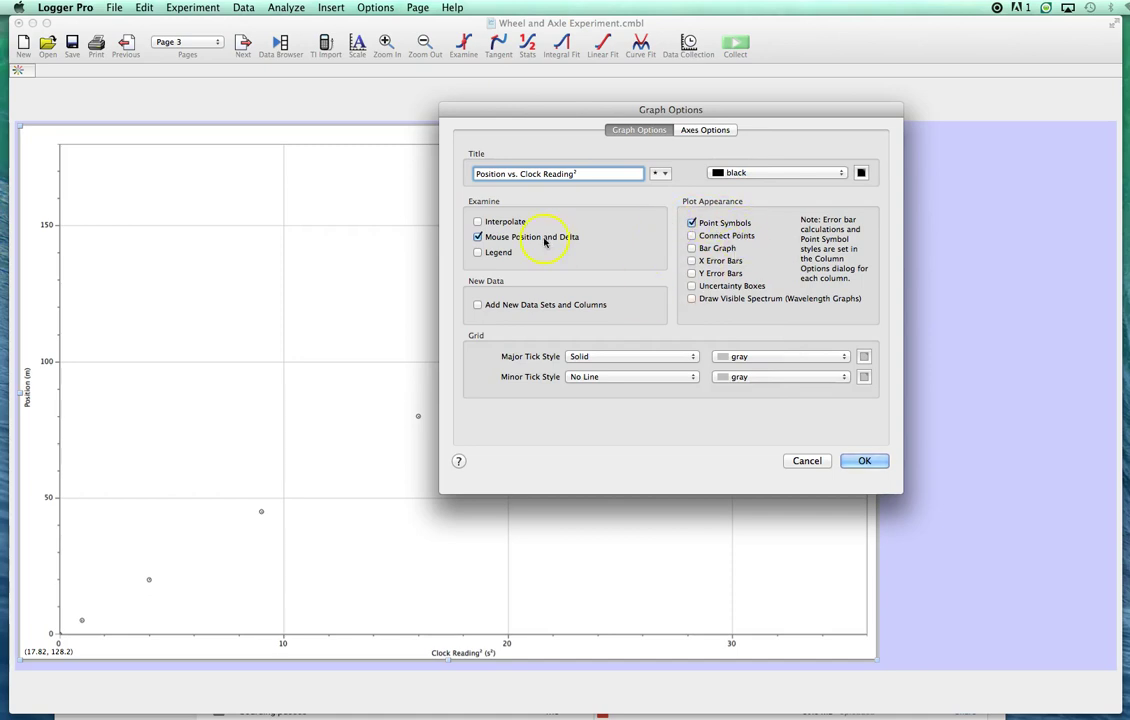
click(706, 132)
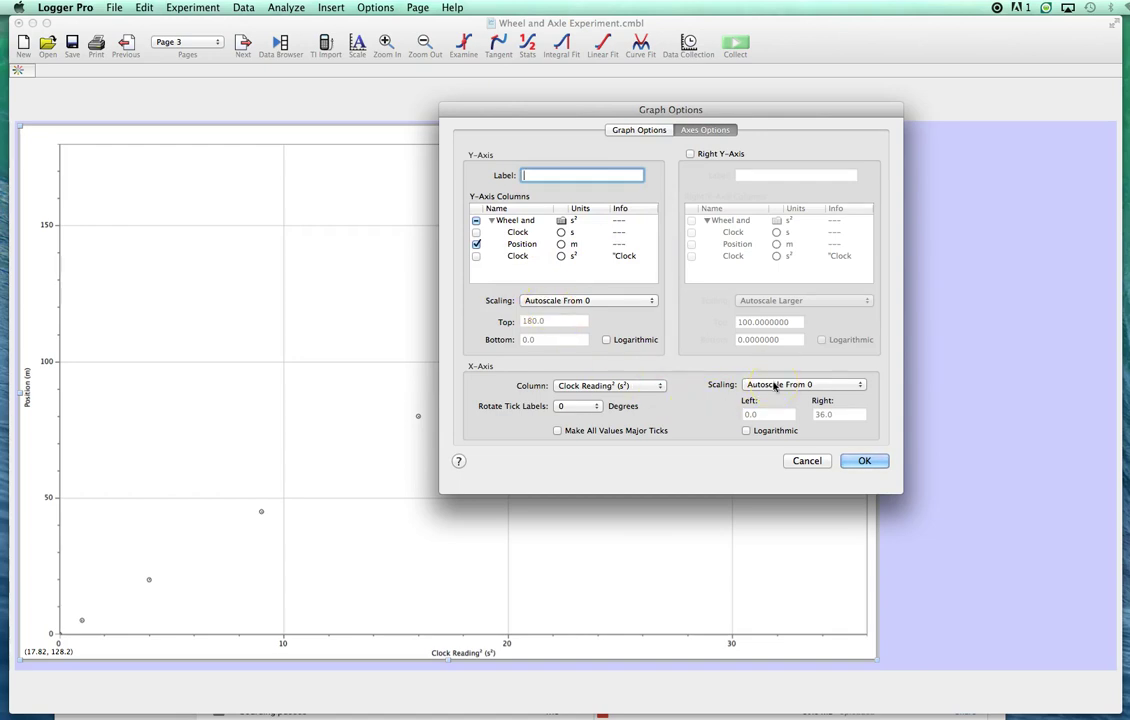
click(864, 462)
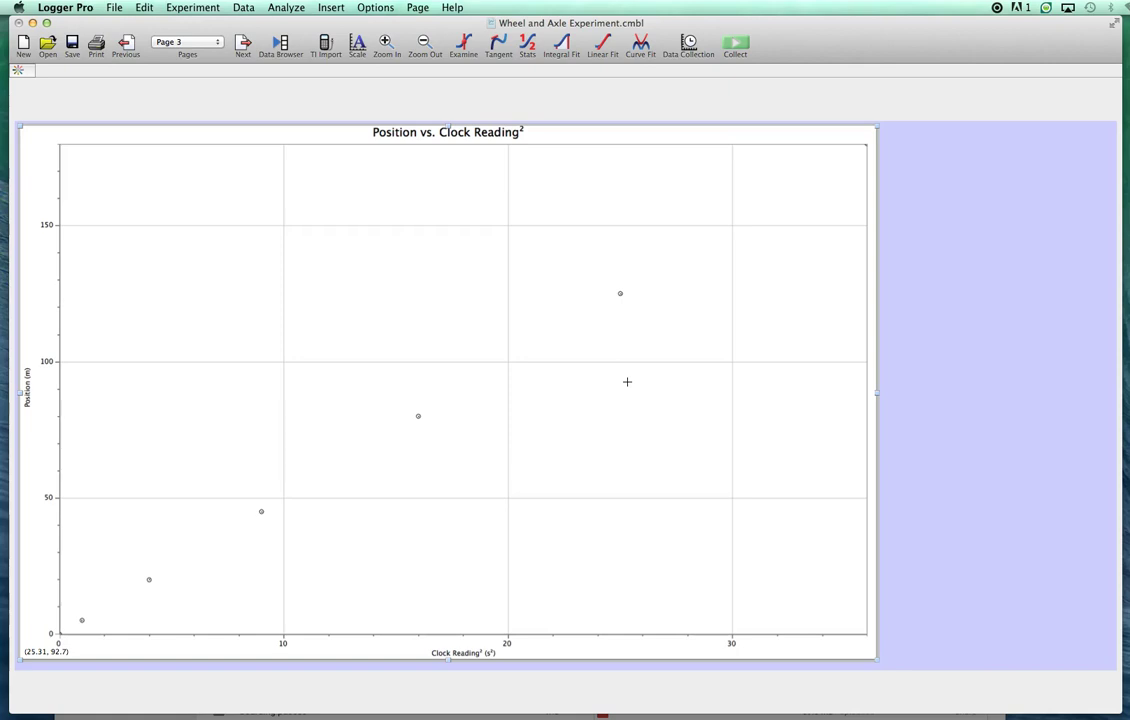
Add a linear fit (slope 5.000 m/s², intercept 0 m) and move its results box to the upper middle
drag(627, 381, 495, 388)
click(602, 46)
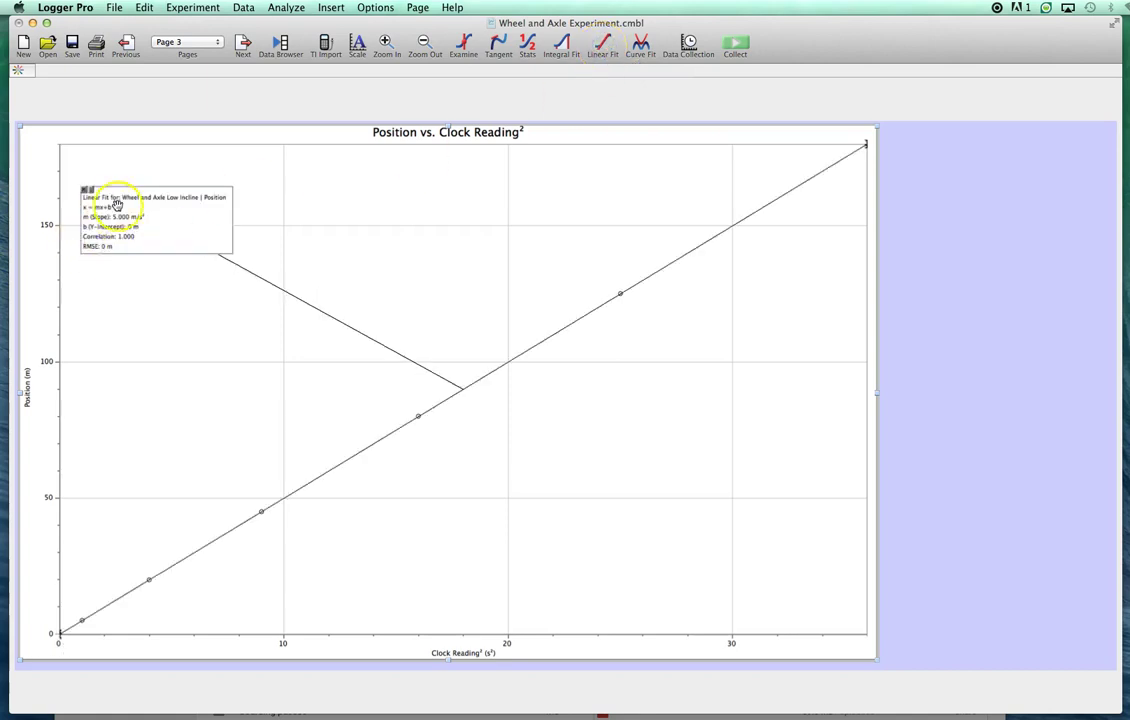
drag(134, 196, 358, 208)
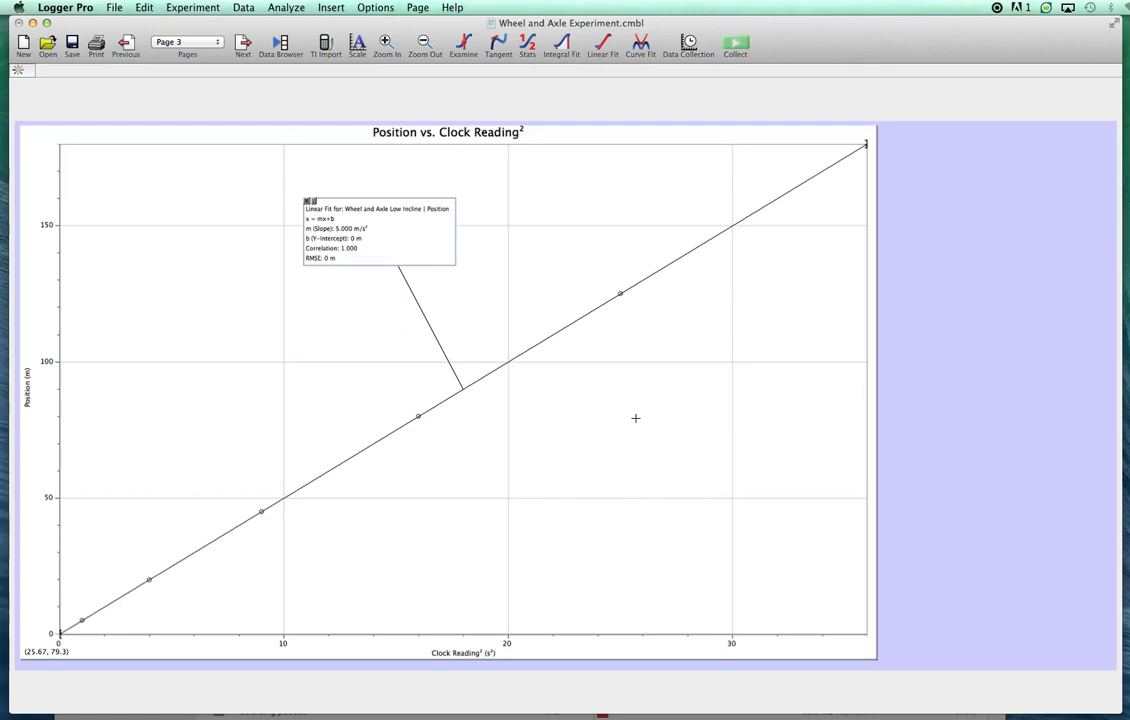
click(558, 397)
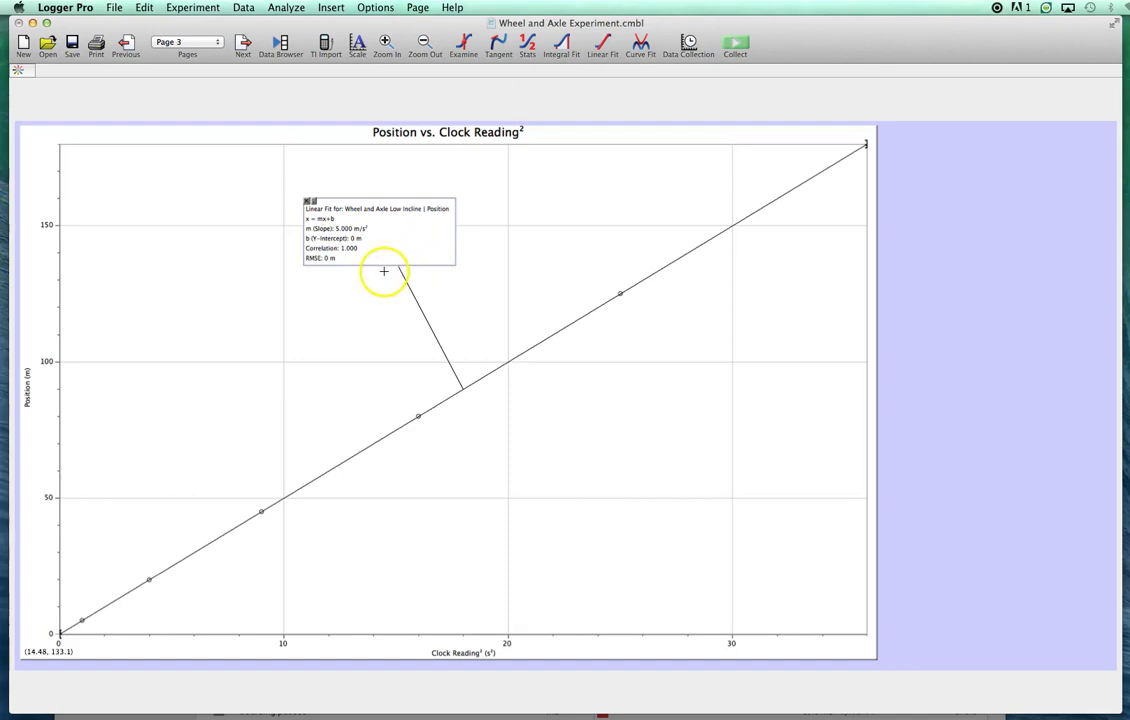
click(127, 42)
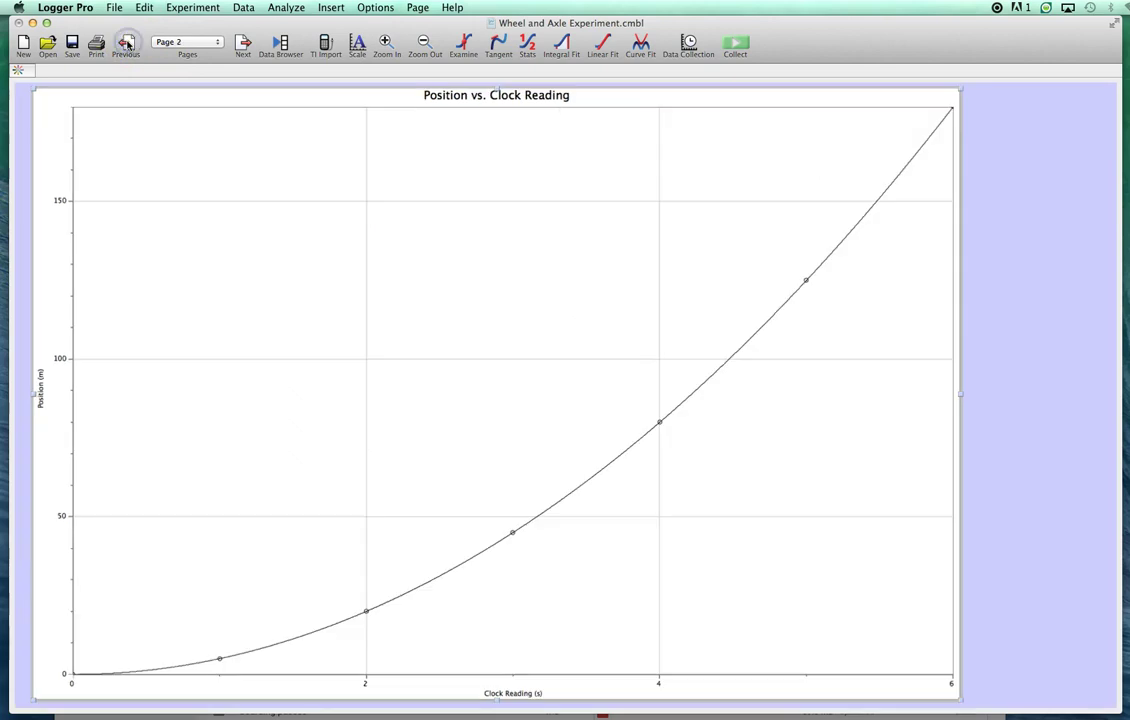
click(125, 42)
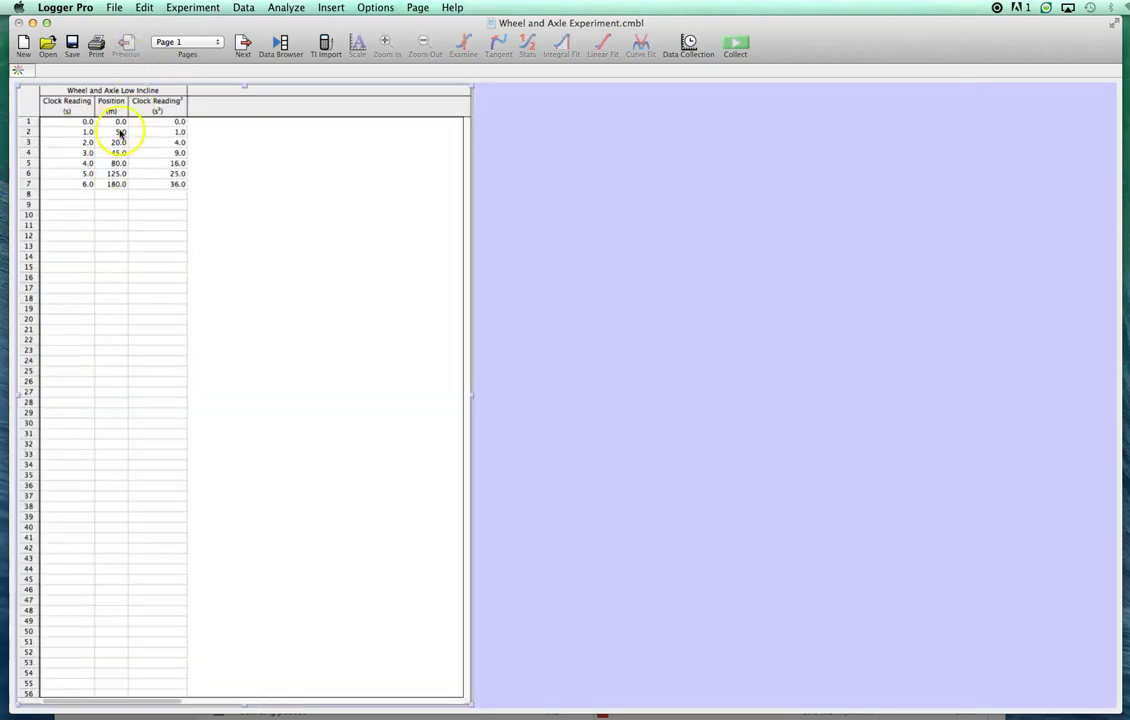
click(243, 43)
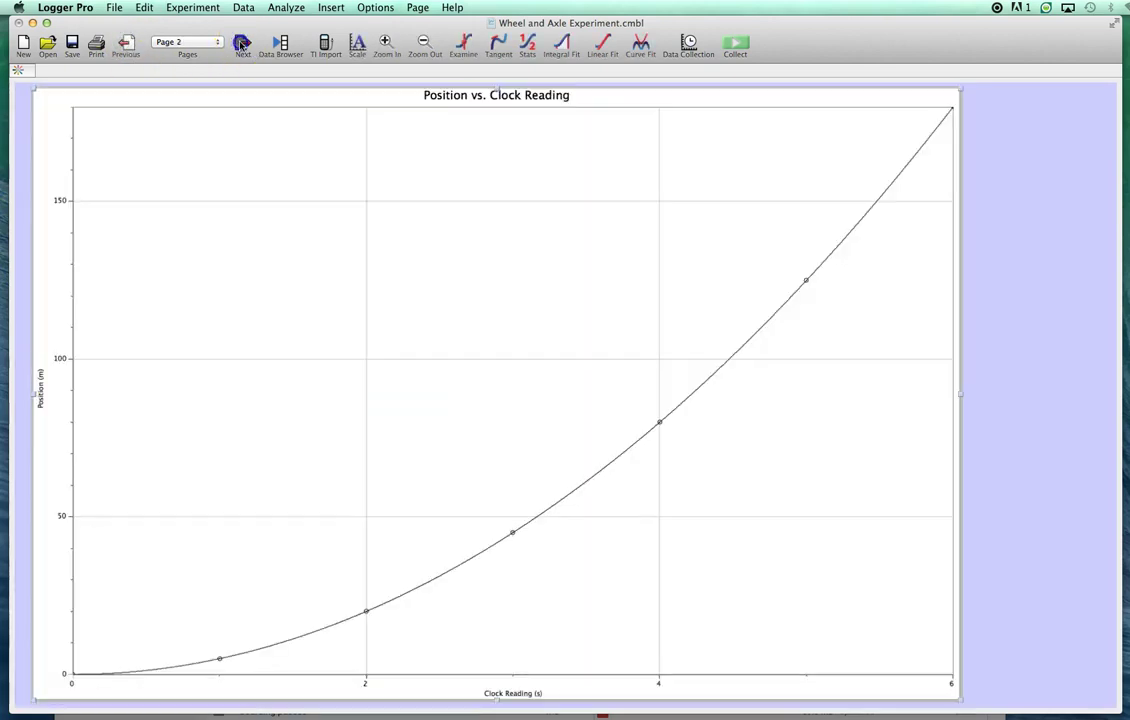
click(243, 43)
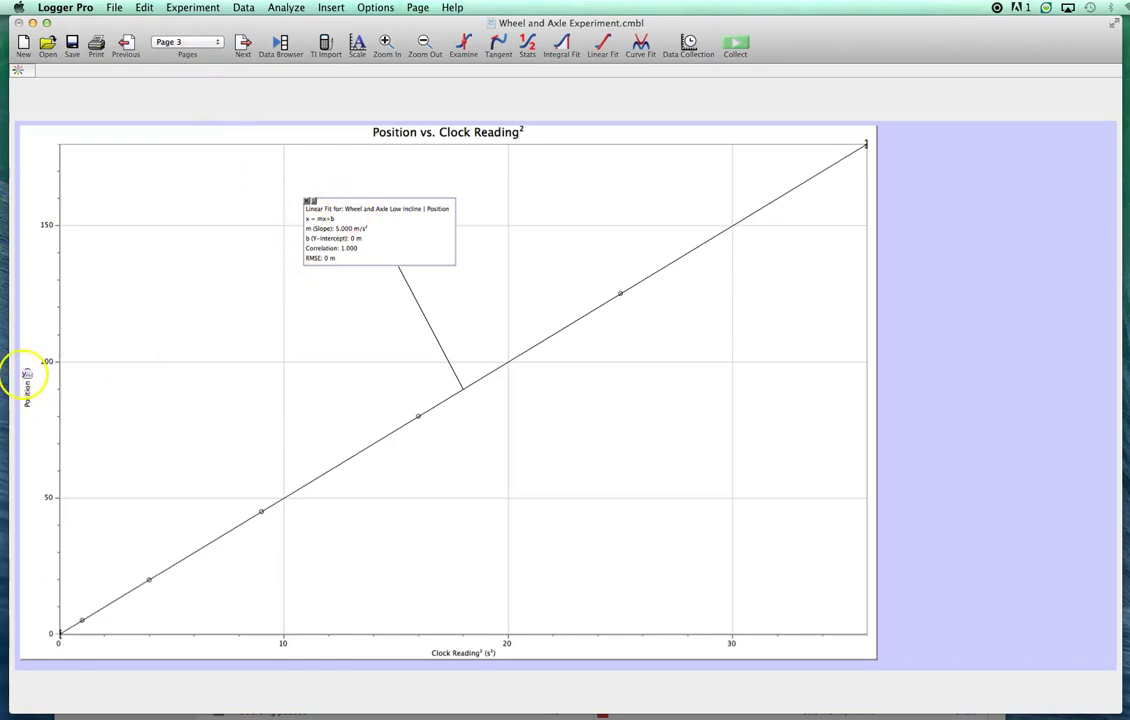